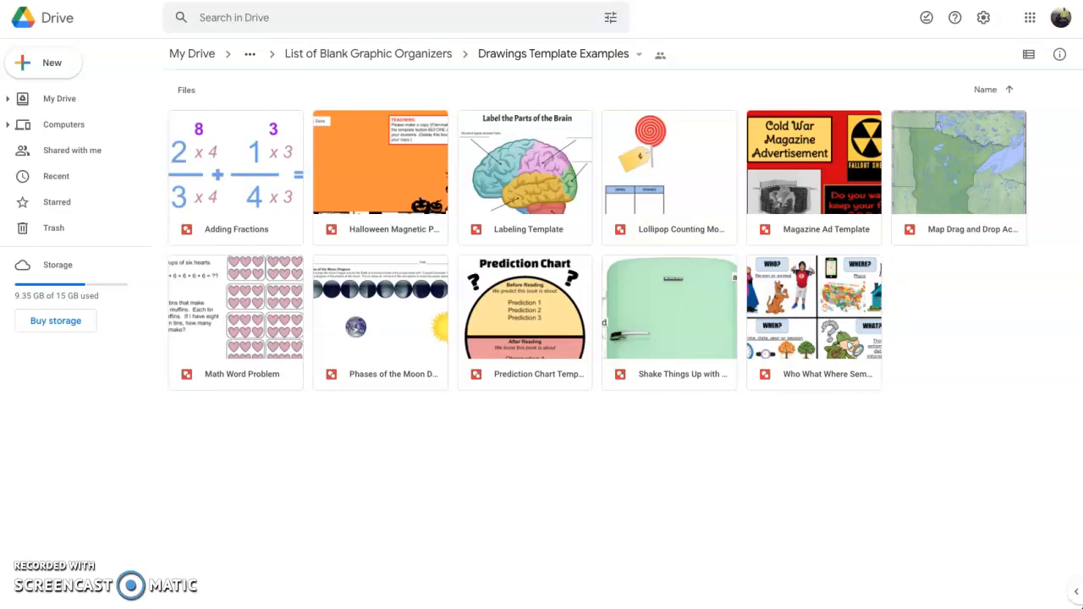
- Create a new Google Drawings file in the Drawings Template Examples folder and accept sharing it with the folder's members
right_click(922, 362)
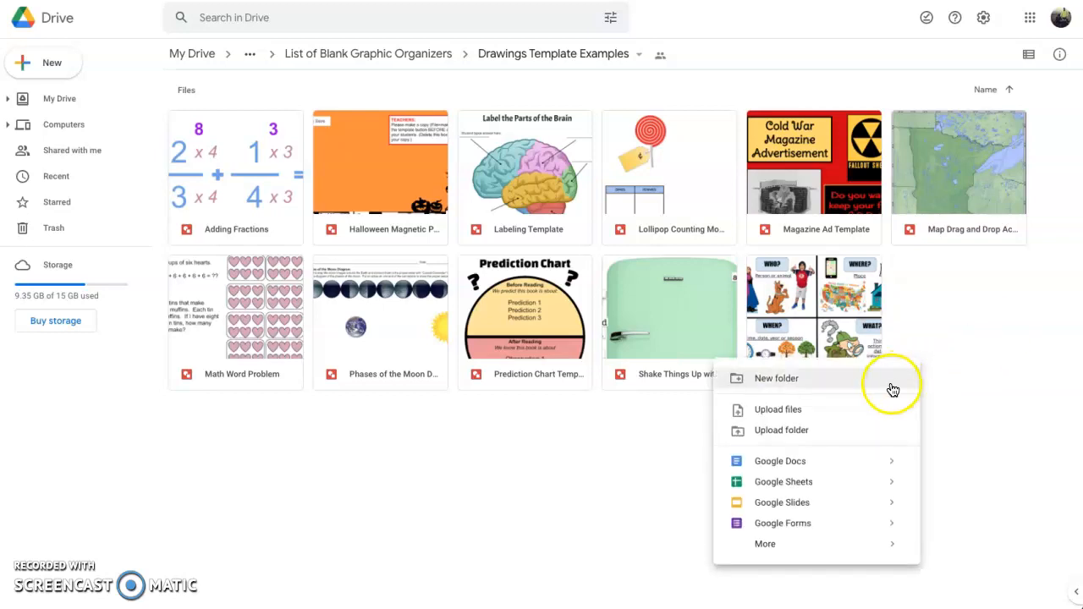
mouse_move(799, 543)
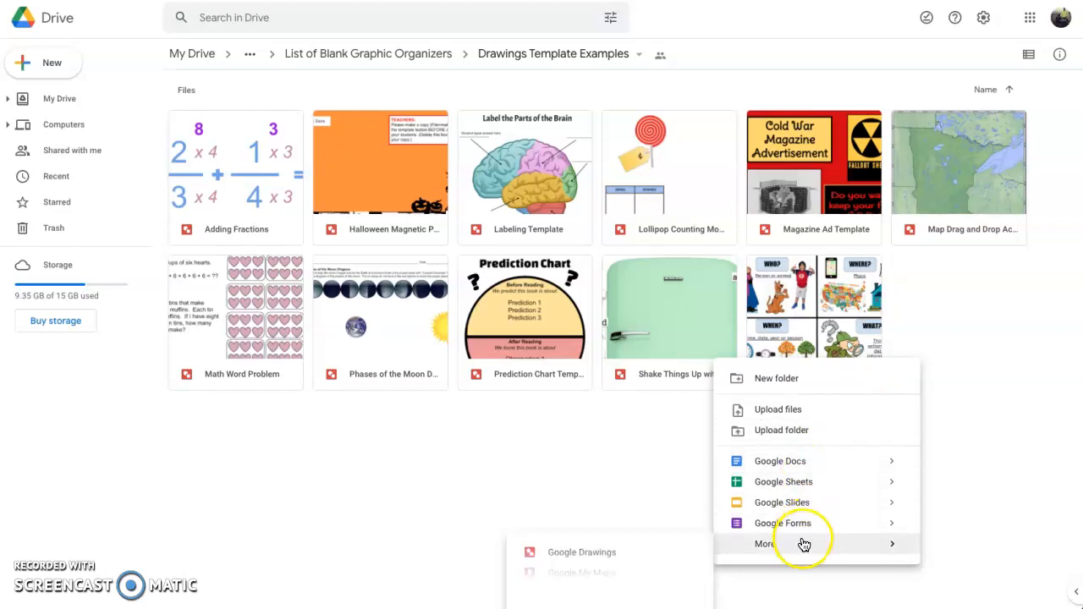
left_click(685, 557)
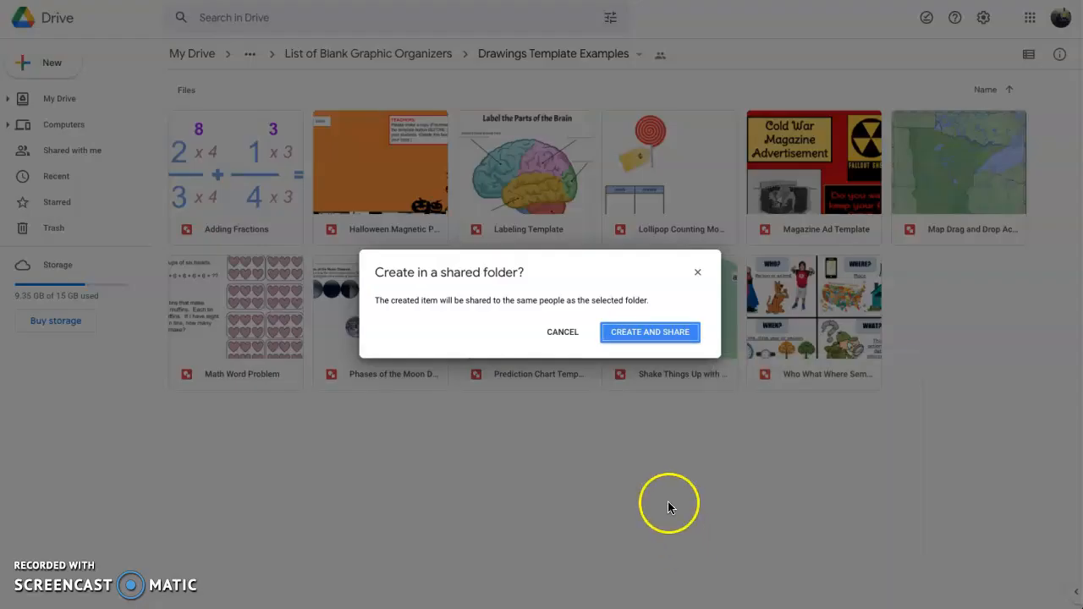
left_click(653, 338)
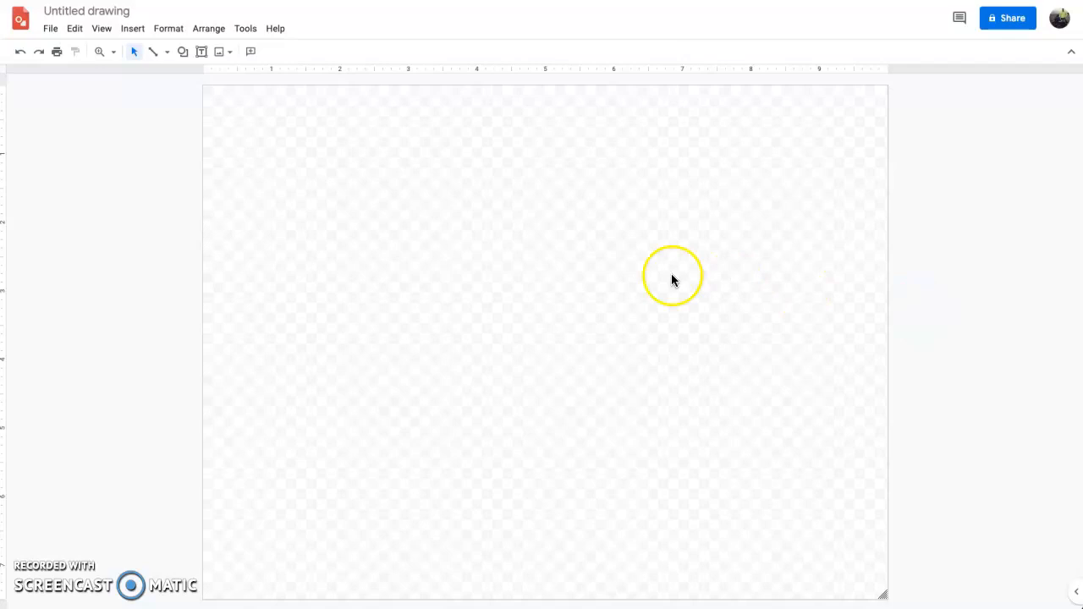
- Rename the untitled drawing as Example
left_click(70, 12)
type("Example")
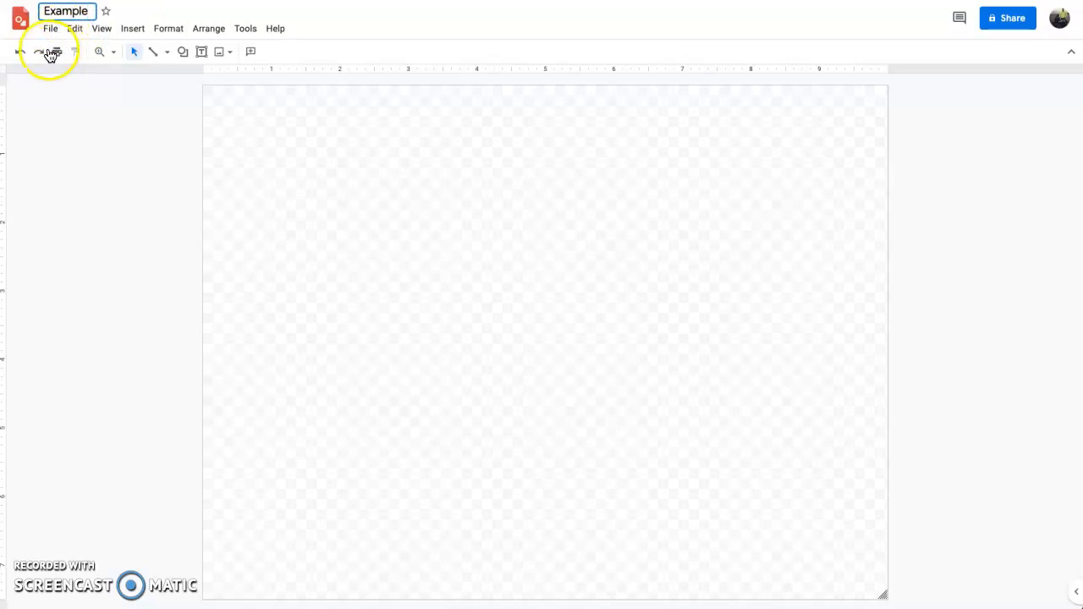
left_click(358, 227)
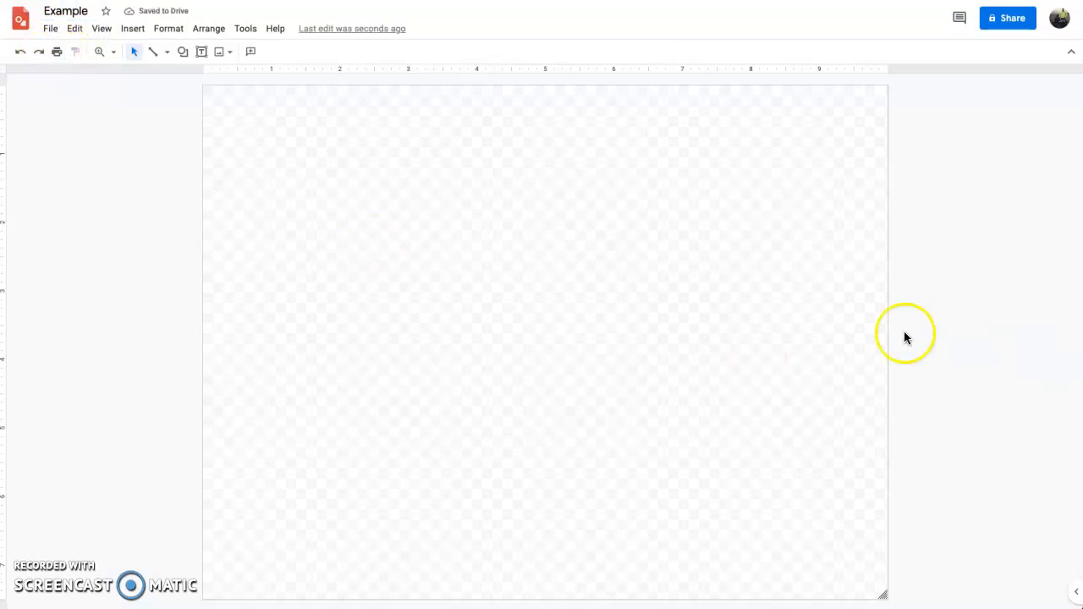
- Change the page setup to a custom portrait size of 7.5 by 10 inches
left_click(51, 31)
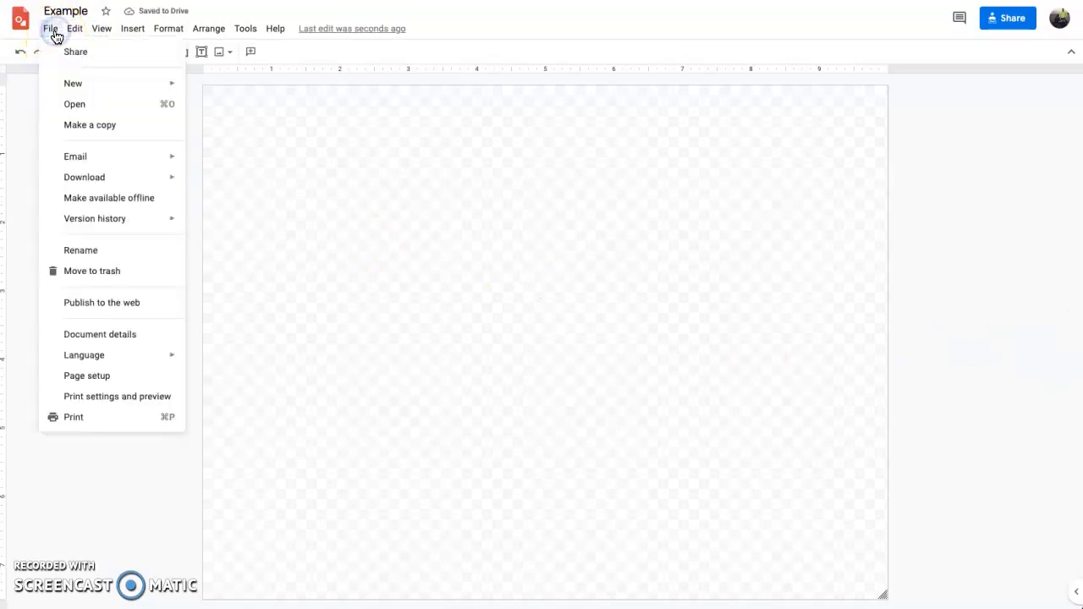
left_click(88, 377)
left_click(504, 289)
left_click(505, 347)
left_click(478, 314)
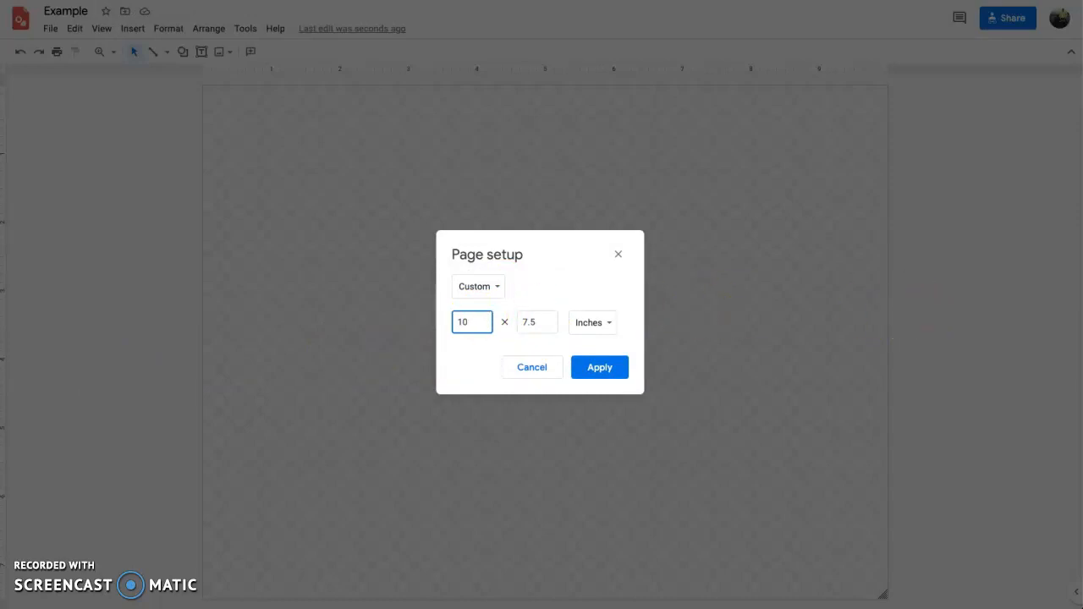
key("BackSpace")
key("BackSpace")
key("Tab")
type("10")
left_click(620, 369)
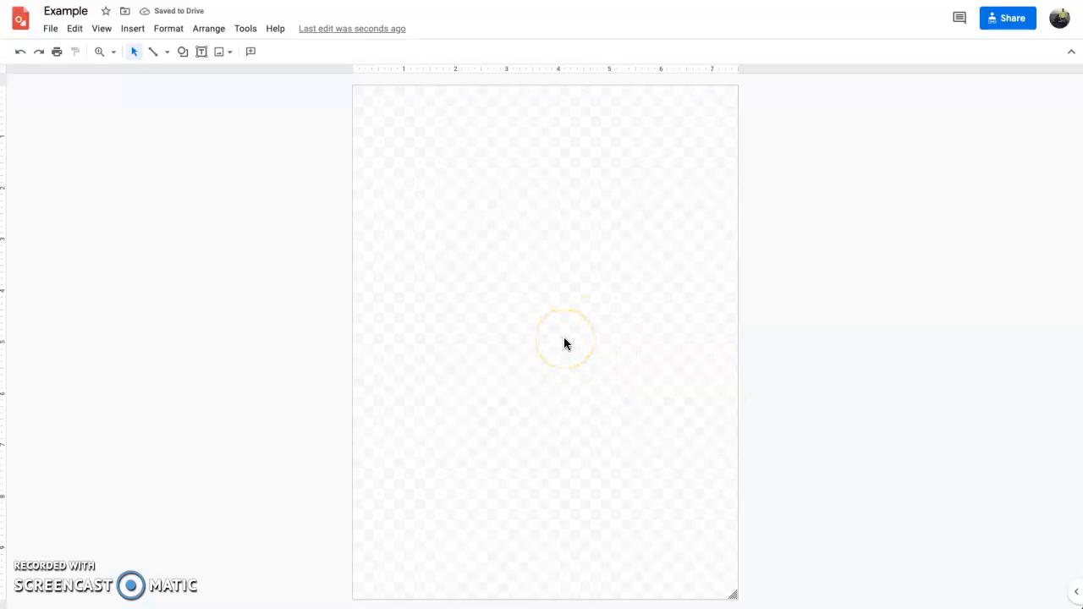
left_click(558, 304)
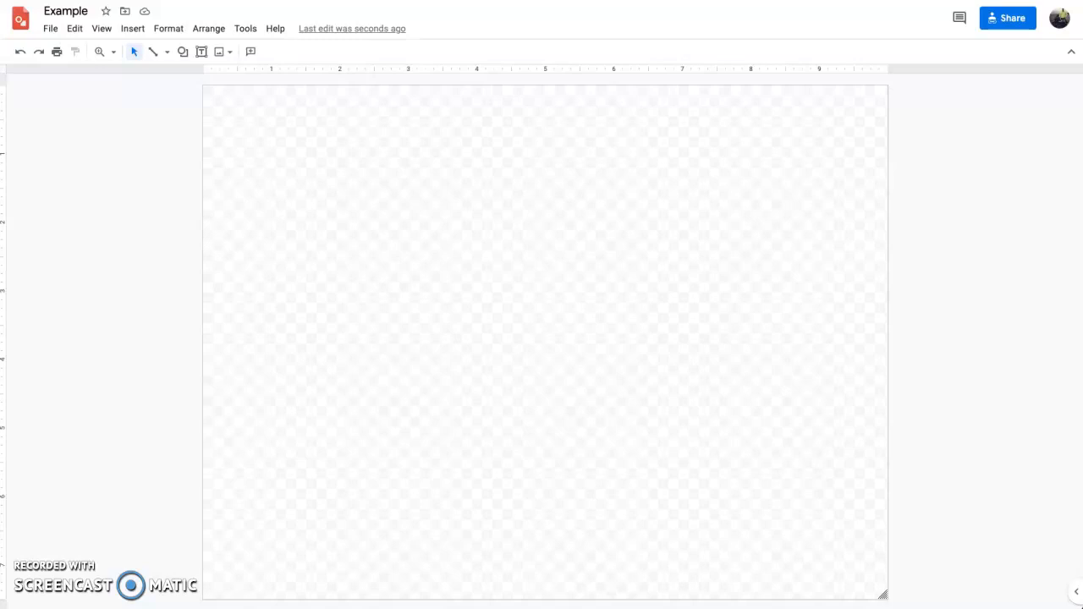
- Search the web for pixabay in a new browser tab and open the Pixabay site
key("ctrl+t")
type("pixab")
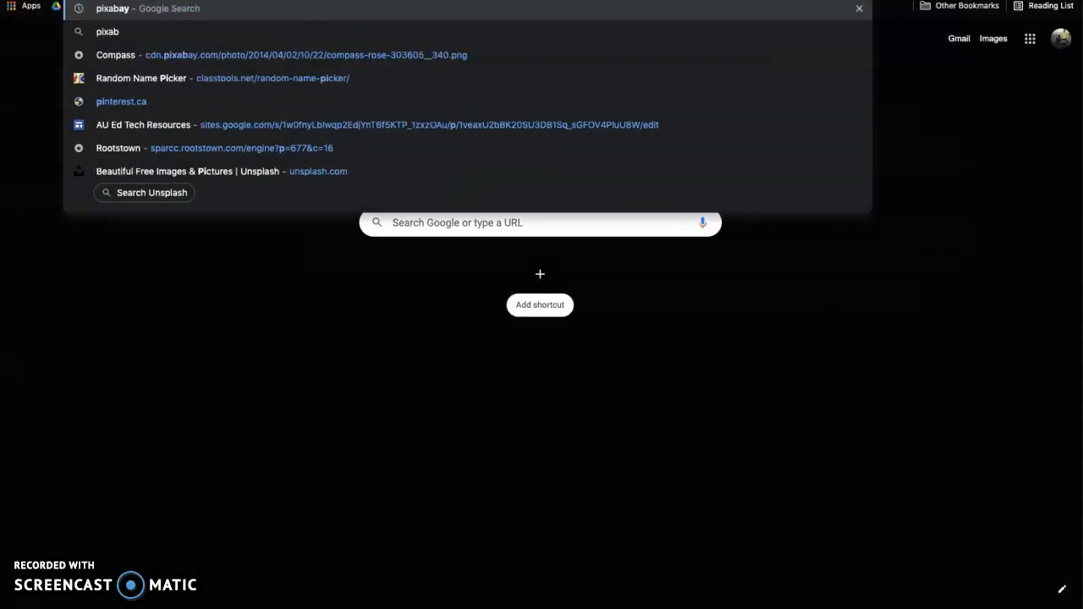
type("ay")
key("Return")
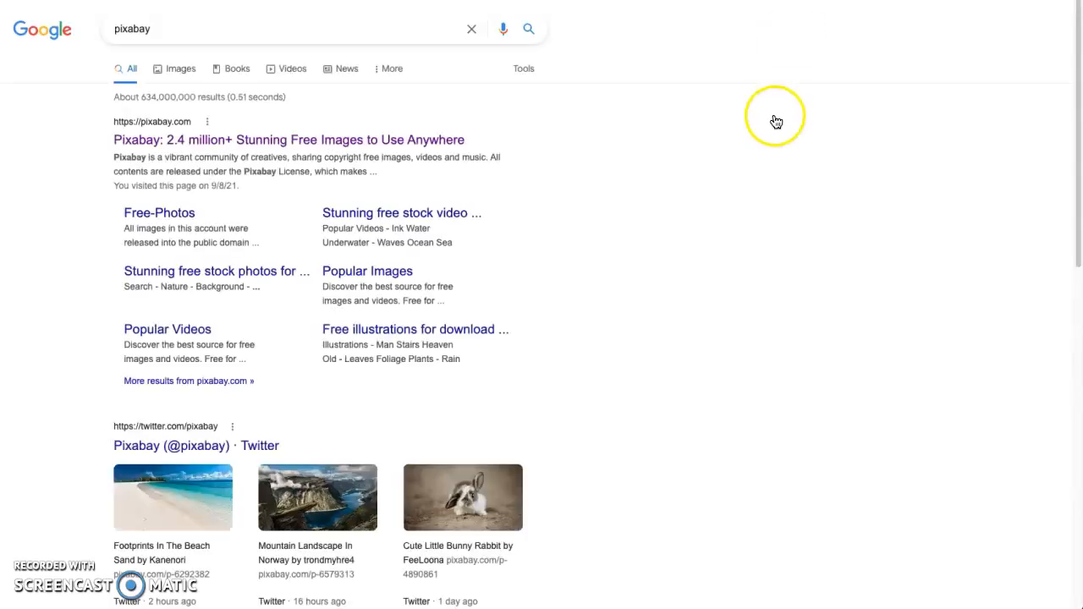
left_click(415, 140)
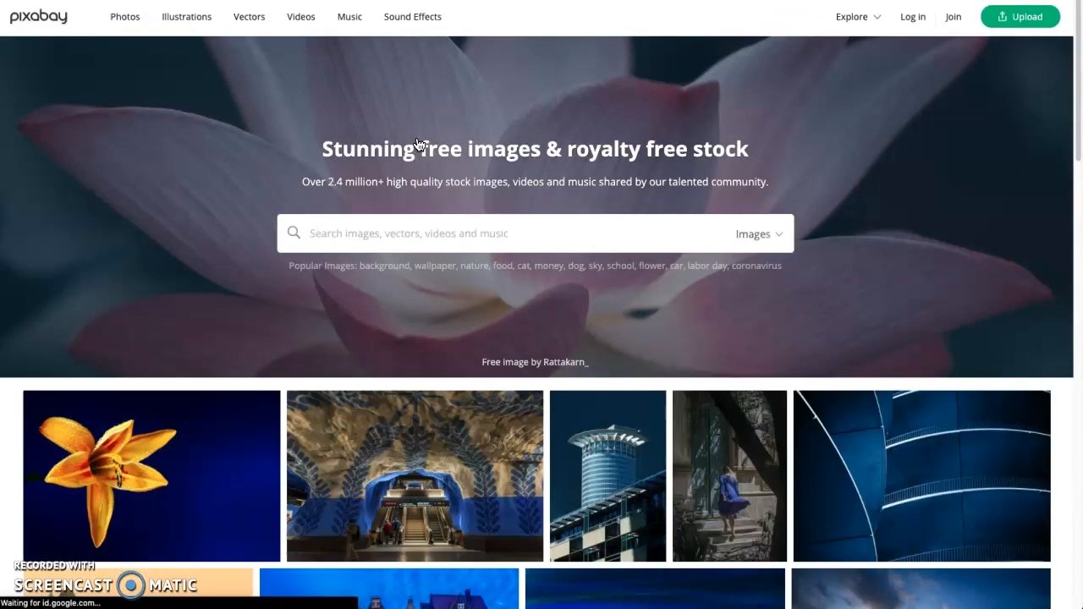
- Search Pixabay's images for climbing
left_click(564, 235)
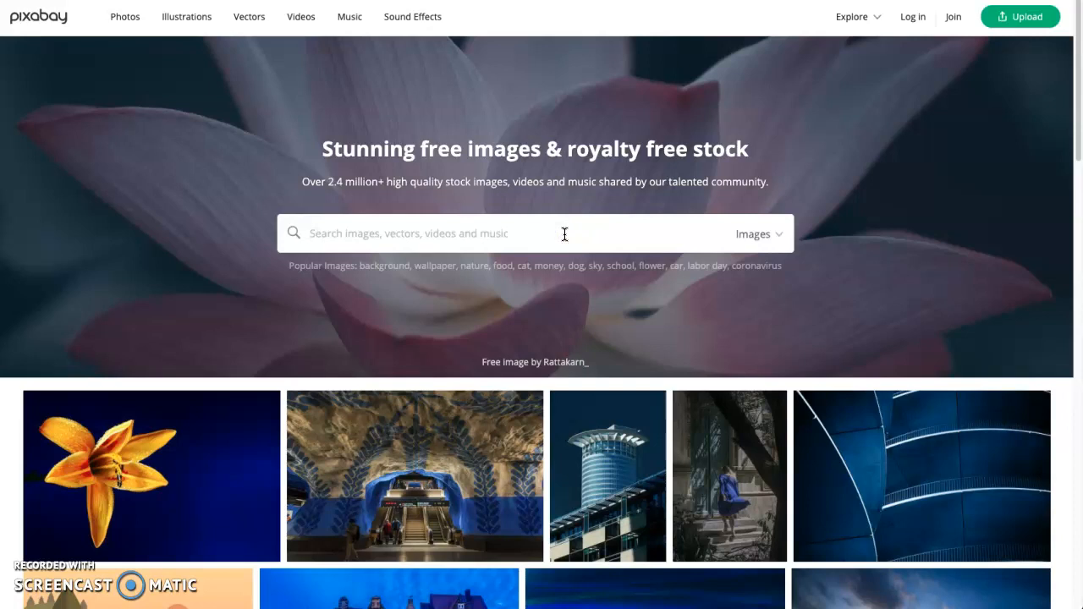
type("climbing")
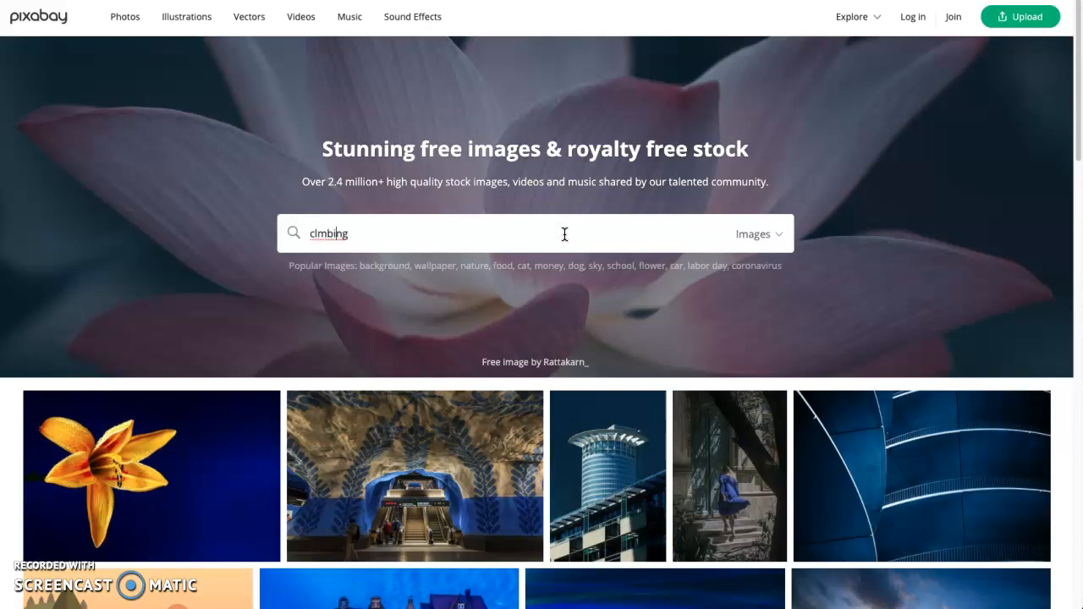
type("i")
key("Return")
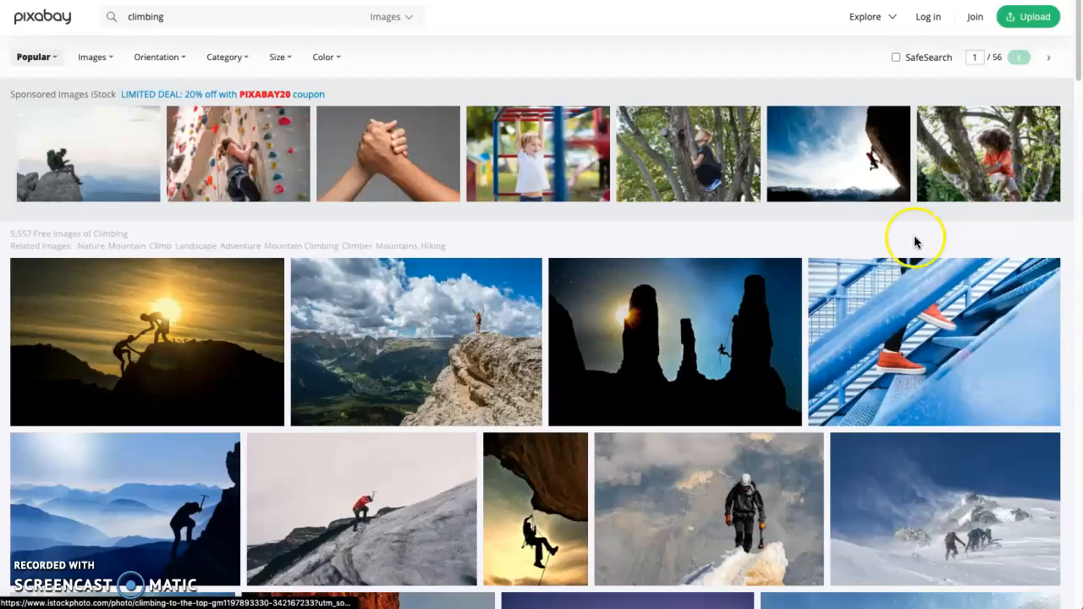
- Copy the photo of the climber silhouetted between rock towers from Pixabay and paste it into the Example drawing
left_click(677, 296)
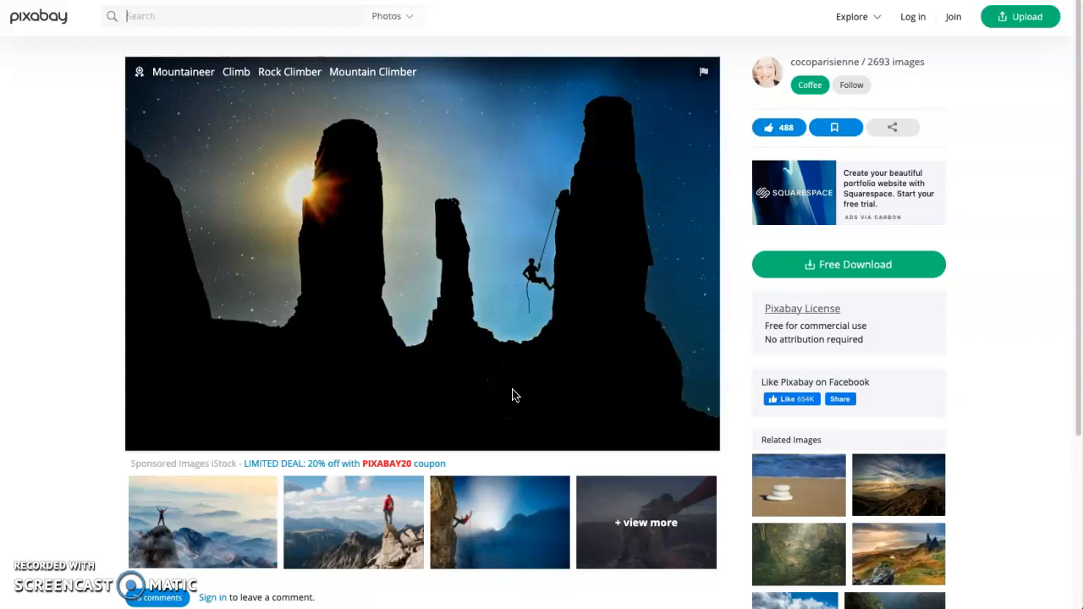
right_click(487, 307)
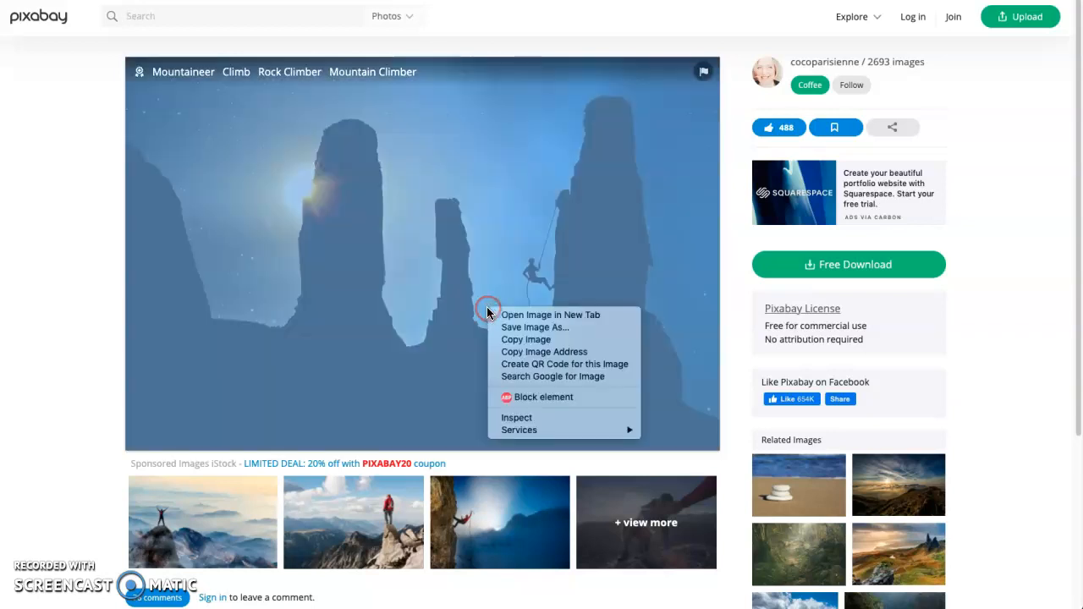
left_click(520, 341)
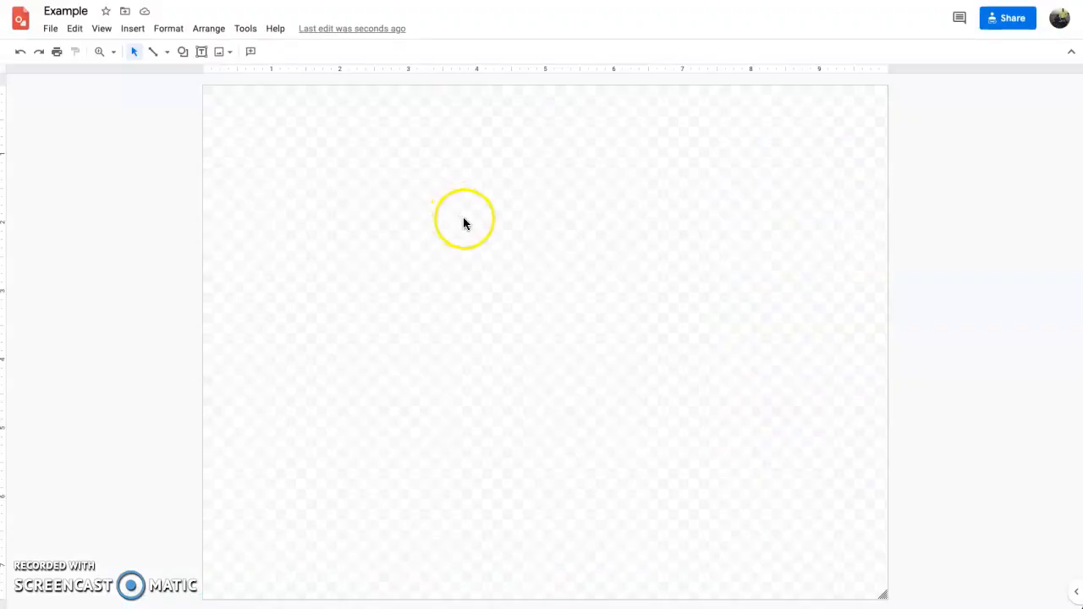
right_click(394, 196)
left_click(426, 256)
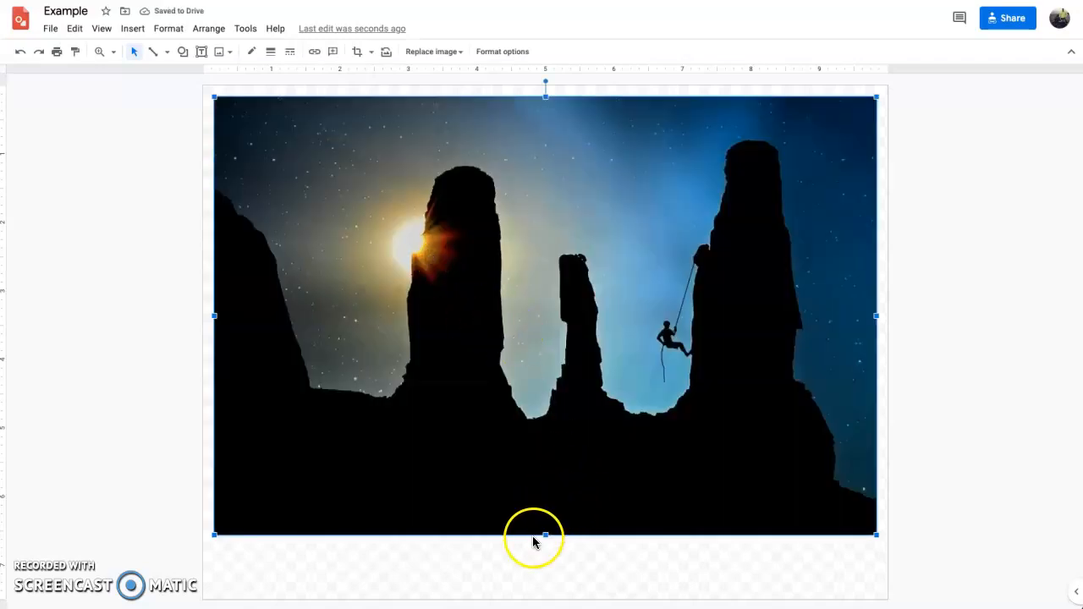
- Stretch the pasted climbing photo to all four page edges so it fills the whole canvas as a background
left_click_drag(875, 534, 885, 536)
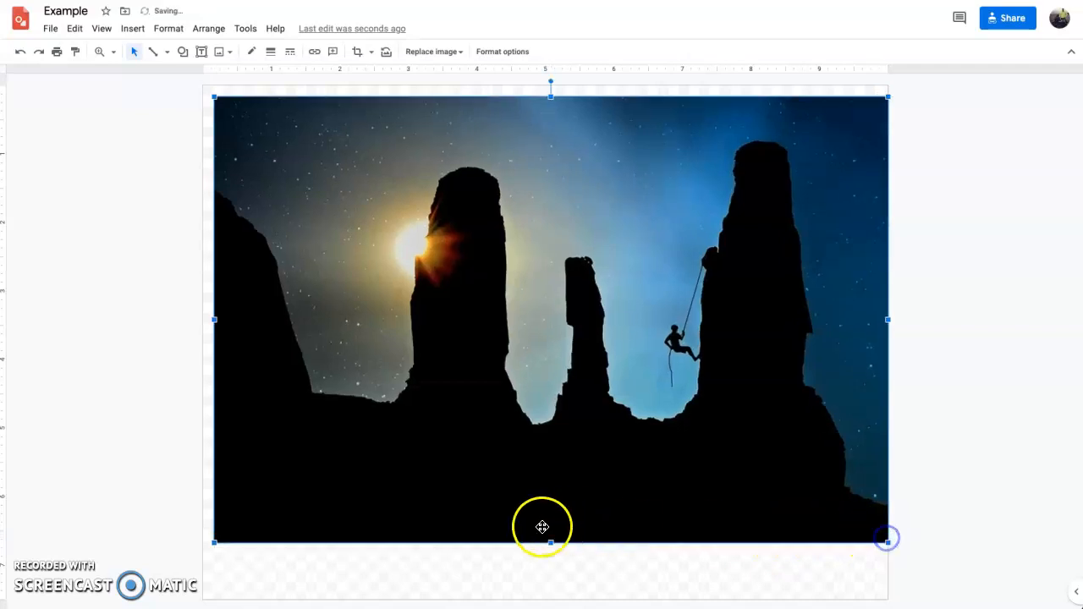
left_click_drag(214, 542, 203, 549)
left_click_drag(546, 549, 546, 598)
left_click_drag(545, 87, 546, 86)
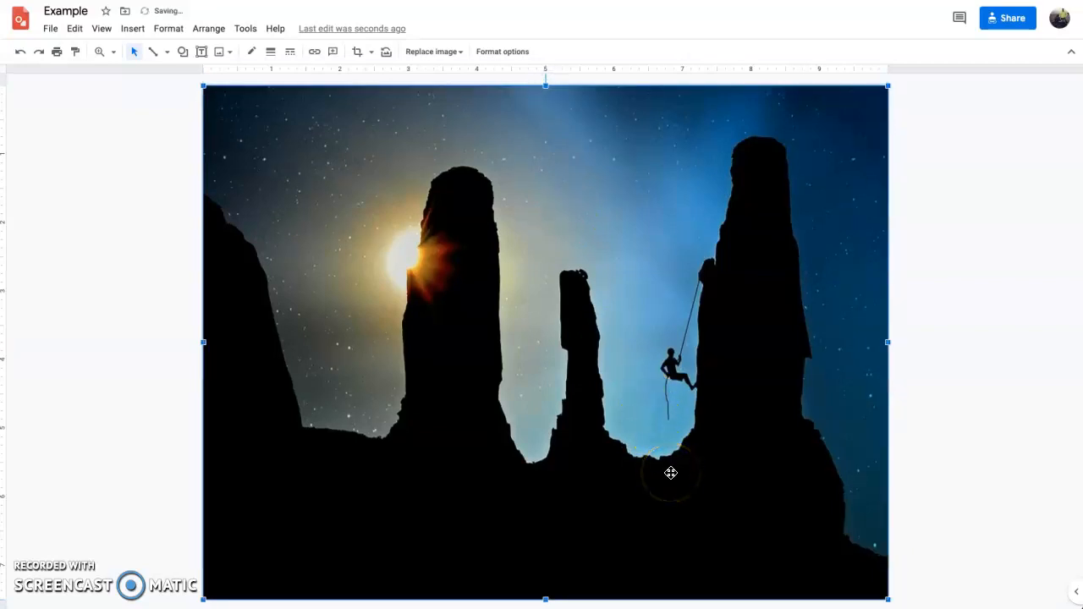
- Add a text box about 4.4 inches wide reading PE over the dark rocks in the lower part of the photo
left_click(585, 367)
left_click(202, 52)
left_click_drag(406, 481, 711, 521)
left_click(682, 506)
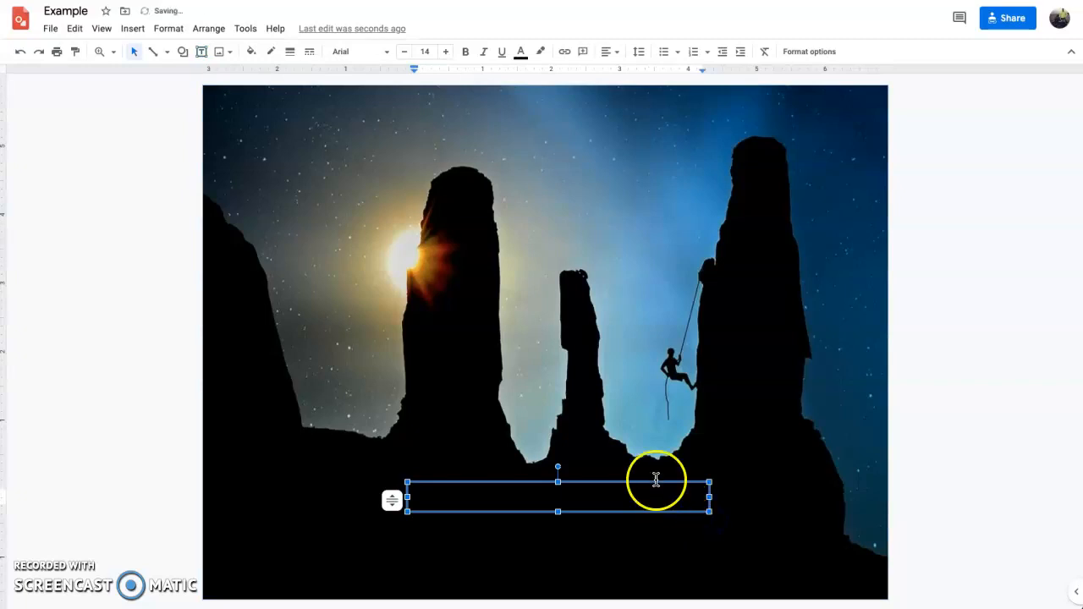
- Change the colour of the PE text to bright yellow
double_click(580, 498)
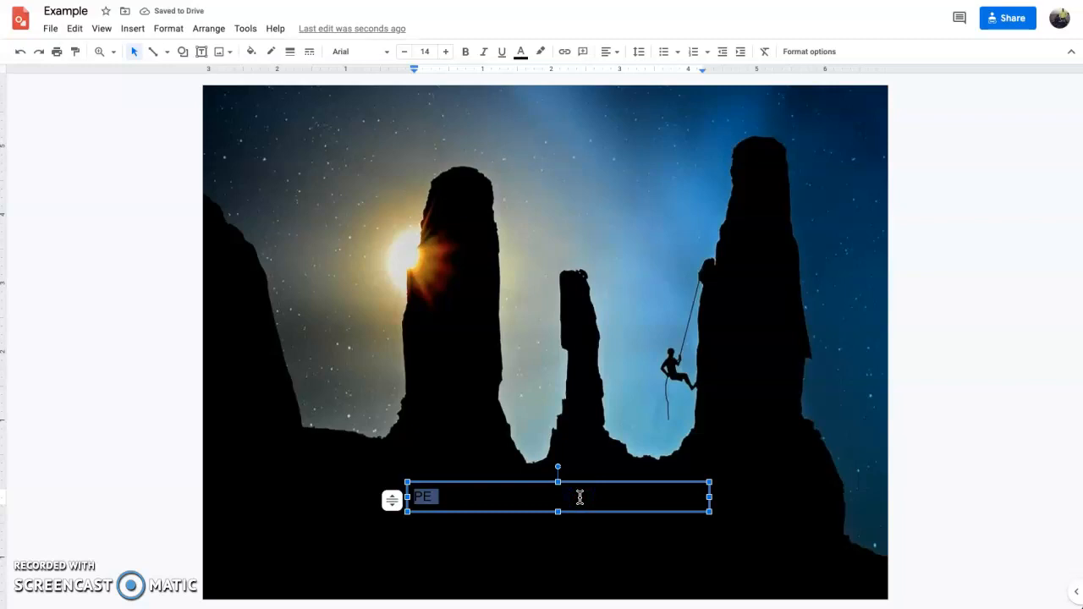
left_click(522, 52)
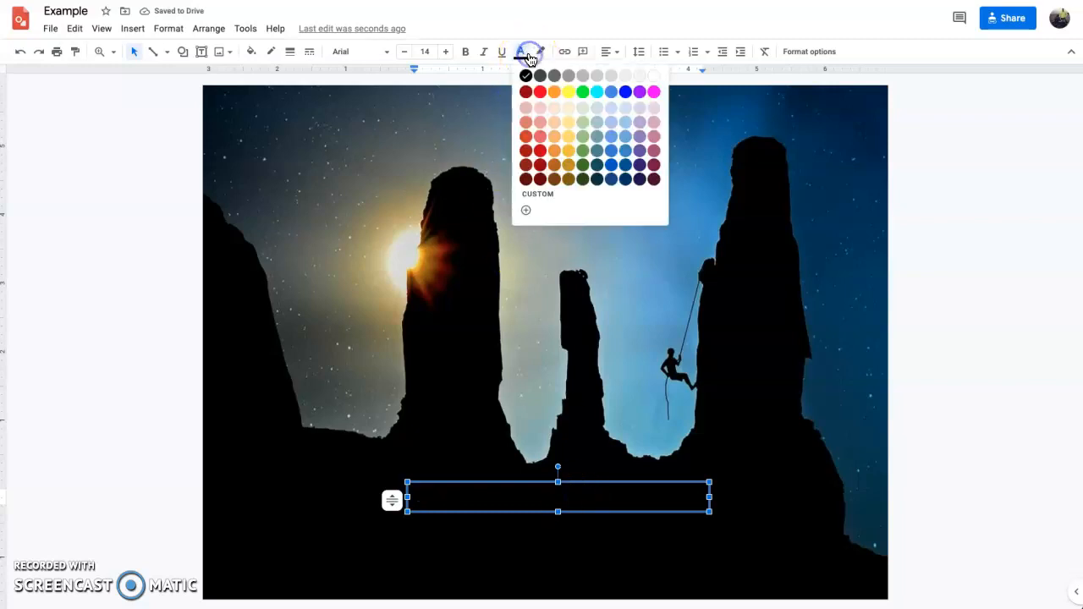
left_click(569, 91)
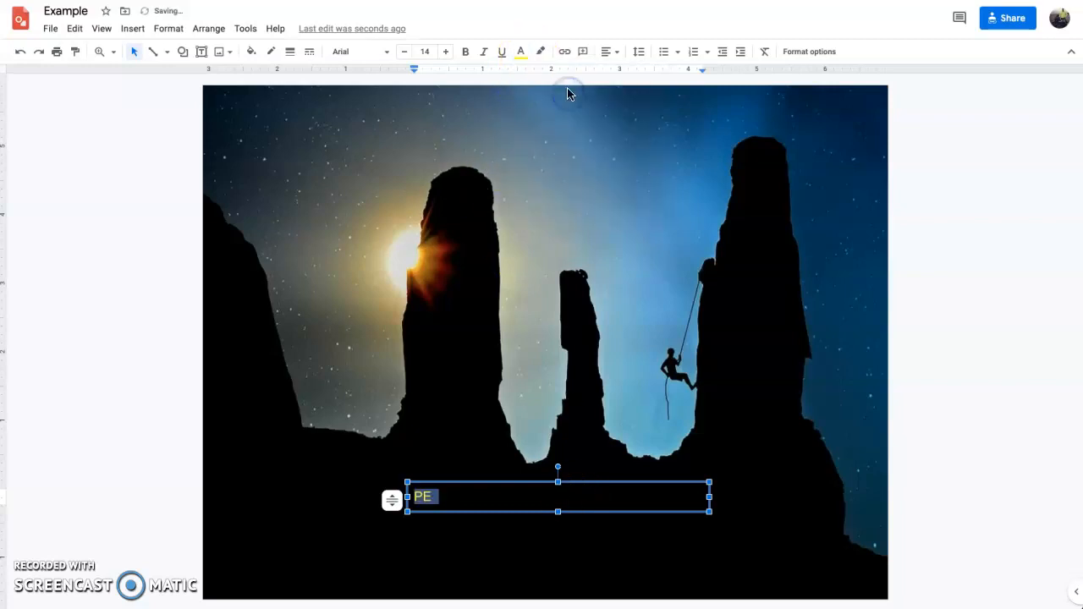
- Browse the additional fonts for the PE text, showing only handwriting fonts sorted by trending
left_click(383, 51)
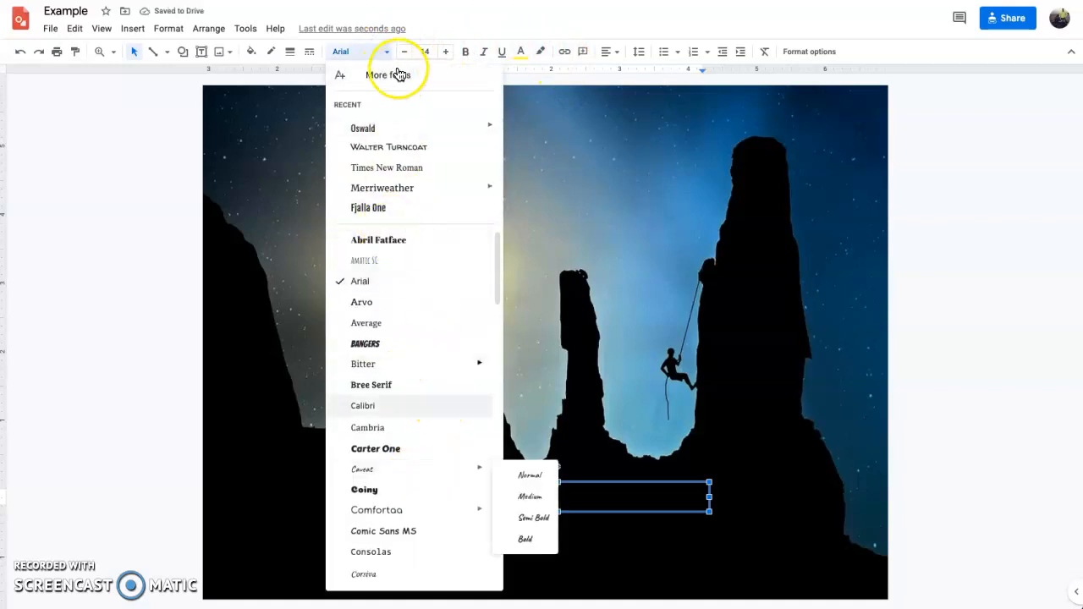
left_click(401, 81)
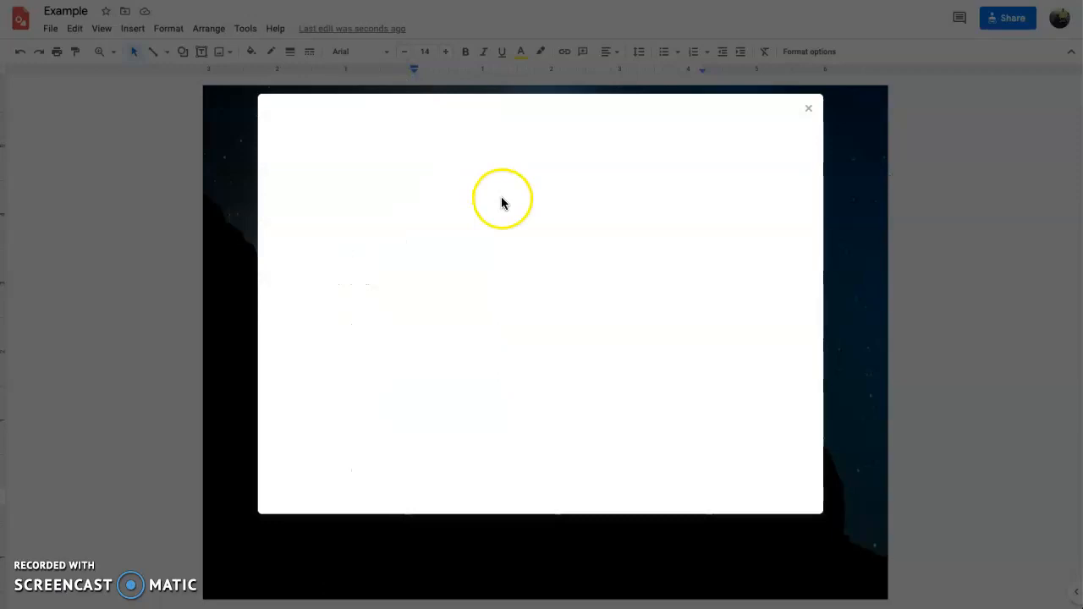
left_click(537, 153)
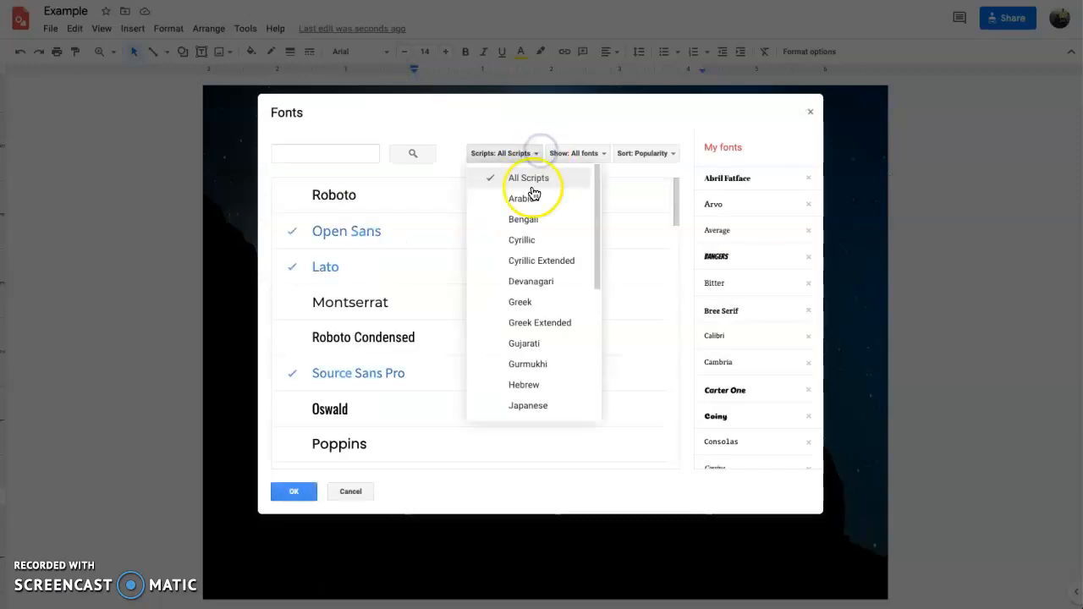
left_click(601, 154)
left_click(606, 219)
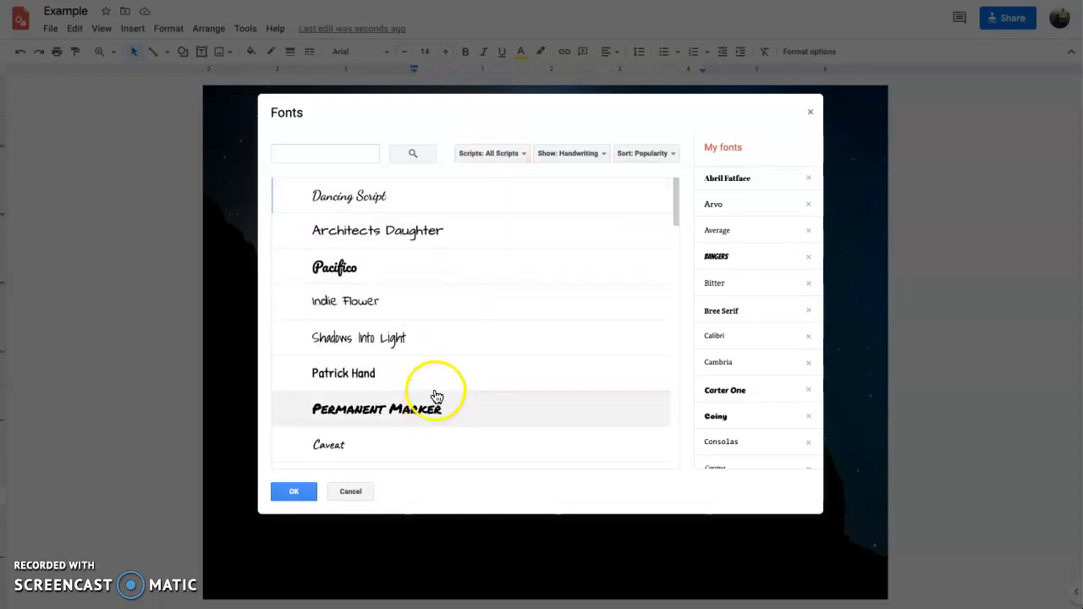
left_click(636, 155)
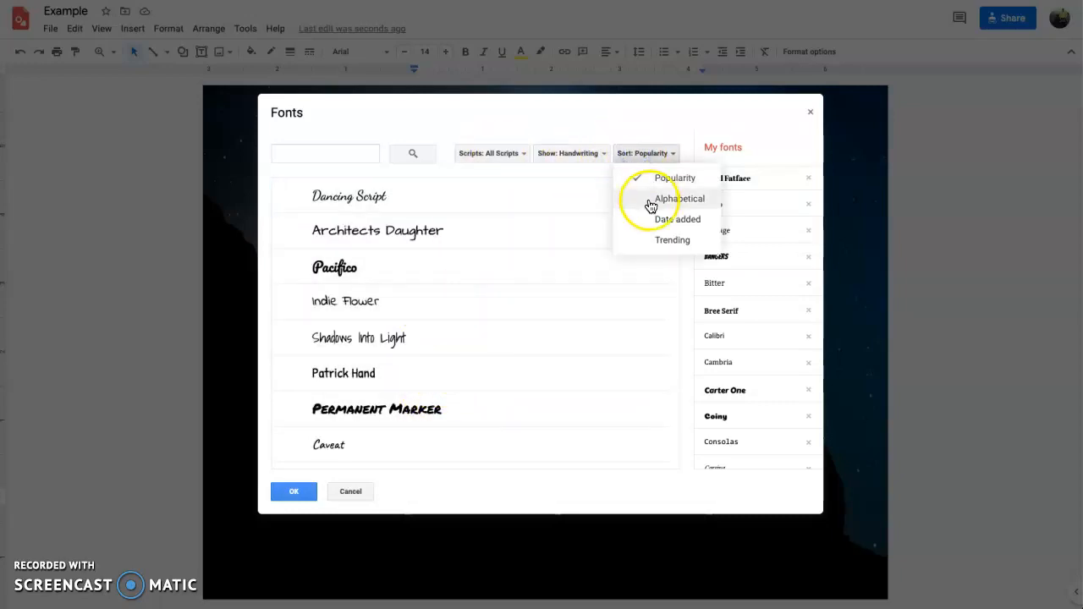
left_click(650, 238)
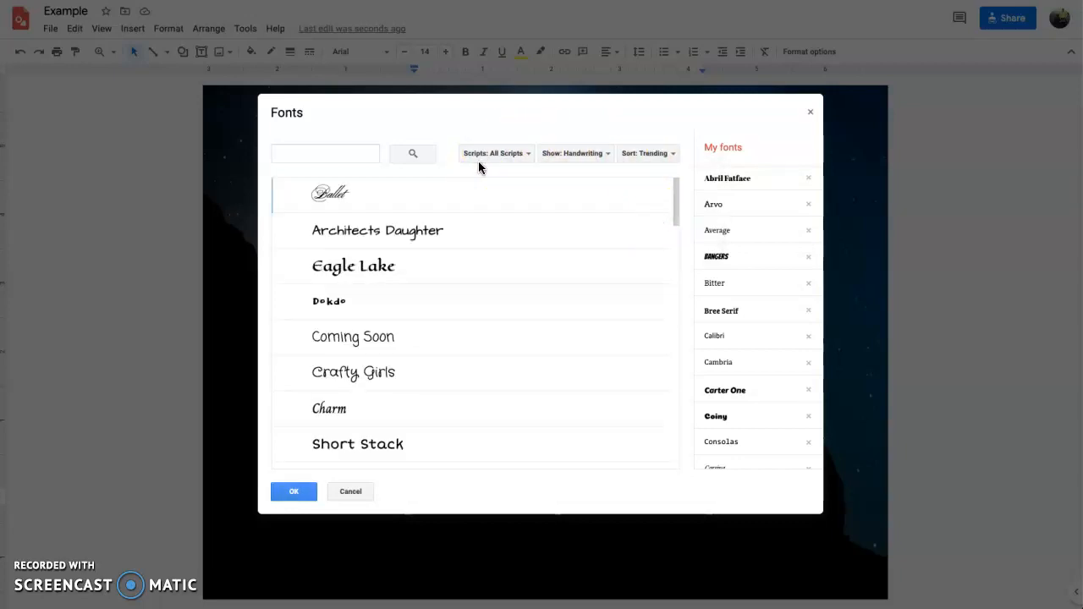
- Browse the additional fonts with all font categories shown and close the font browser without adding any
left_click(486, 157)
left_click(559, 154)
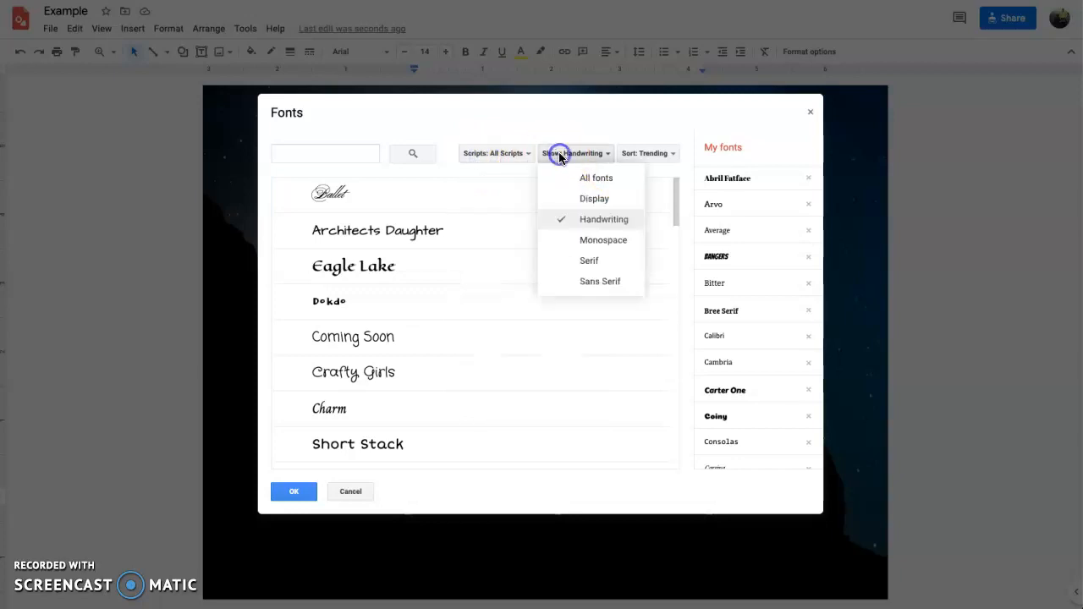
left_click(561, 175)
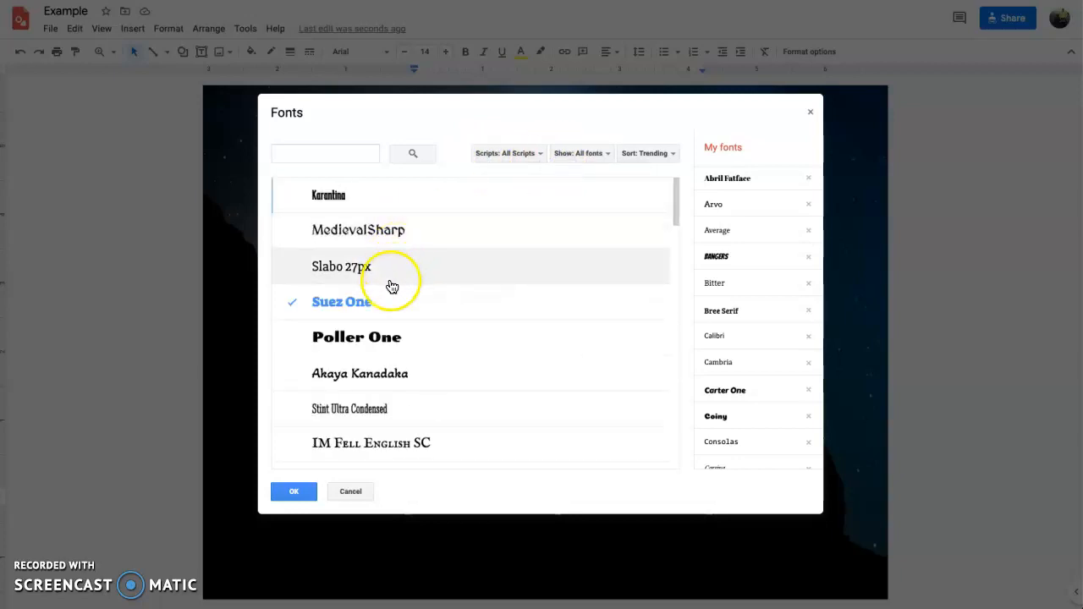
left_click(374, 155)
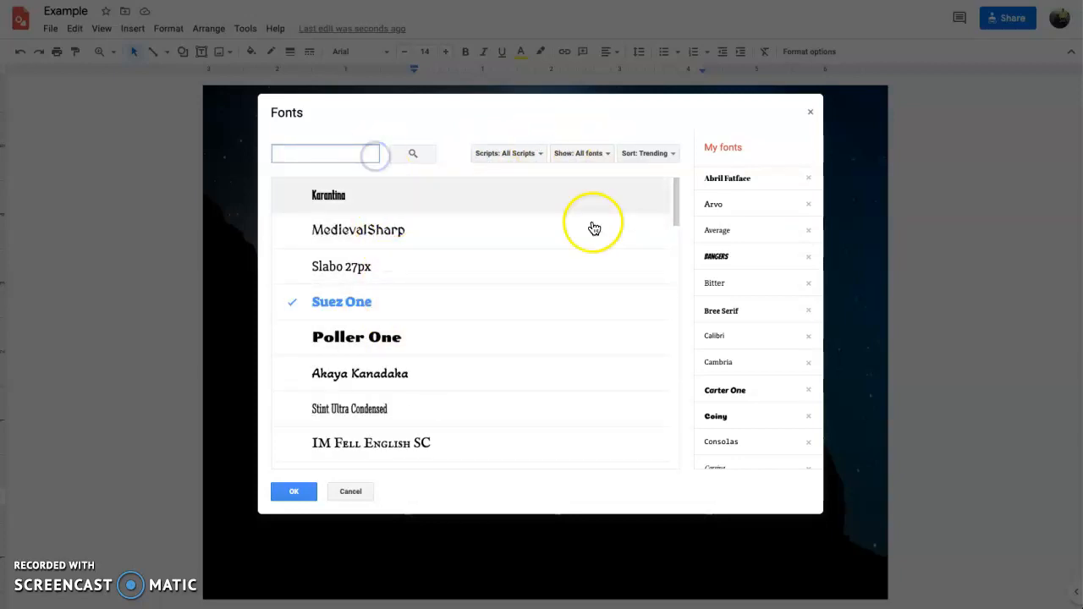
key("Escape")
- Set the PE text in Times New Roman and replace it with the word PERSISTENCE
left_click(373, 51)
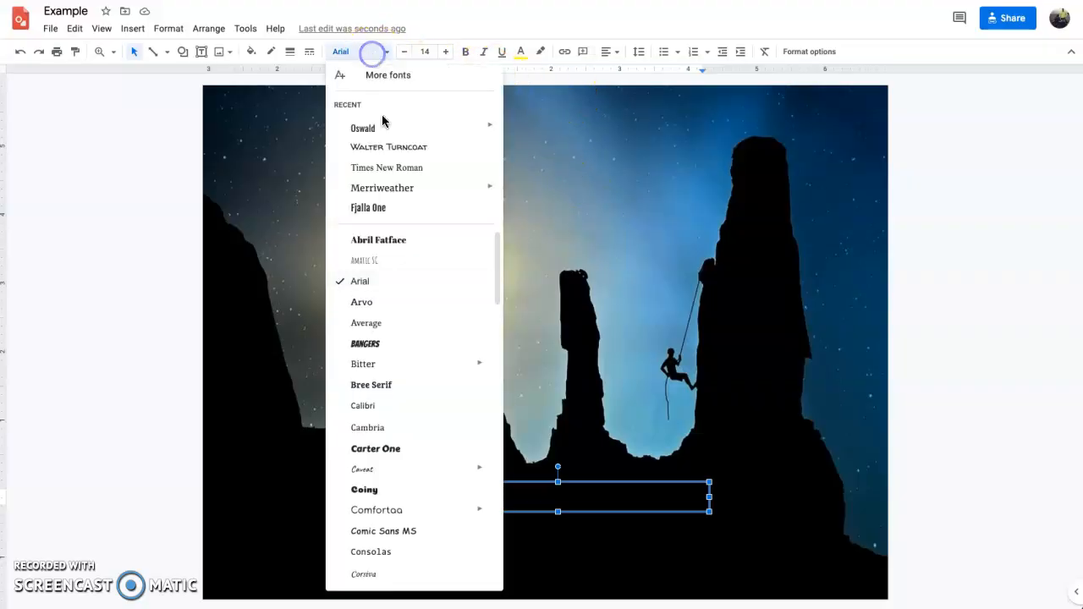
left_click(395, 173)
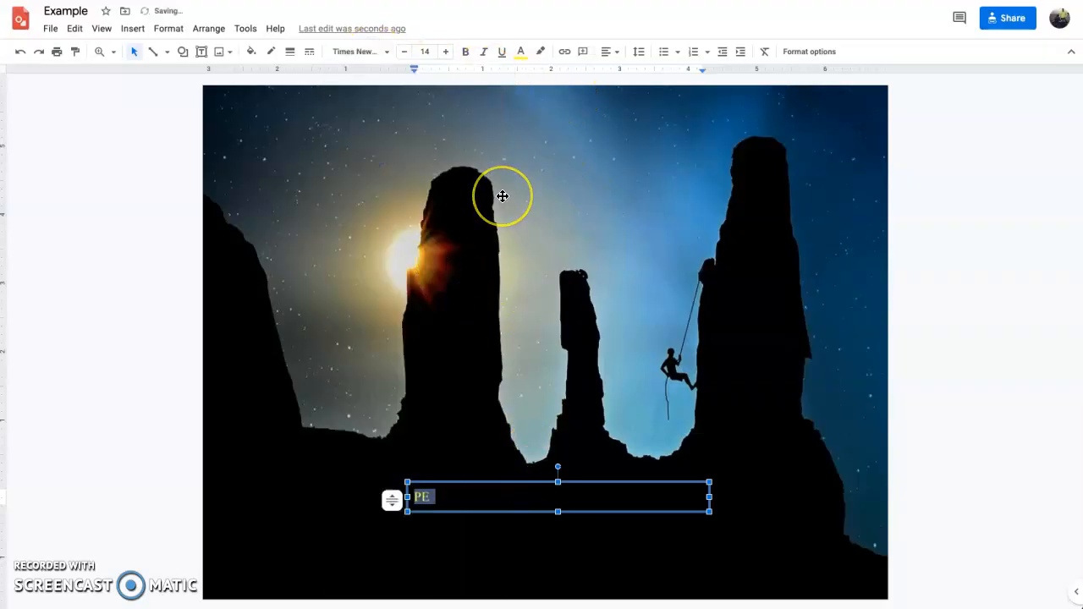
type("P")
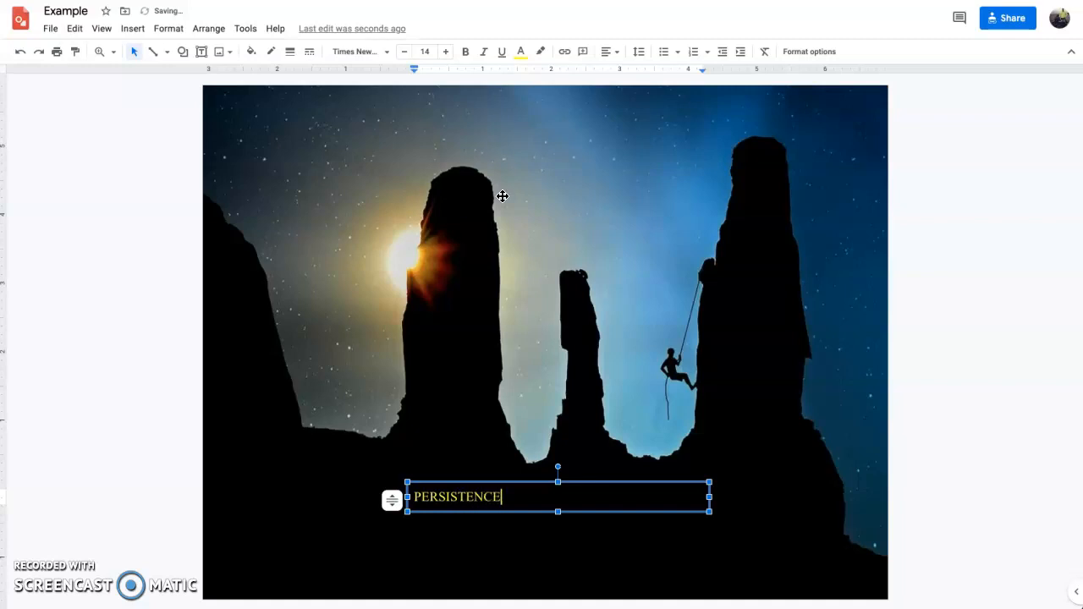
- Centre the word PERSISTENCE in its text box and set its font size to 28
key("ctrl+shift+e")
left_click(600, 499)
double_click(595, 498)
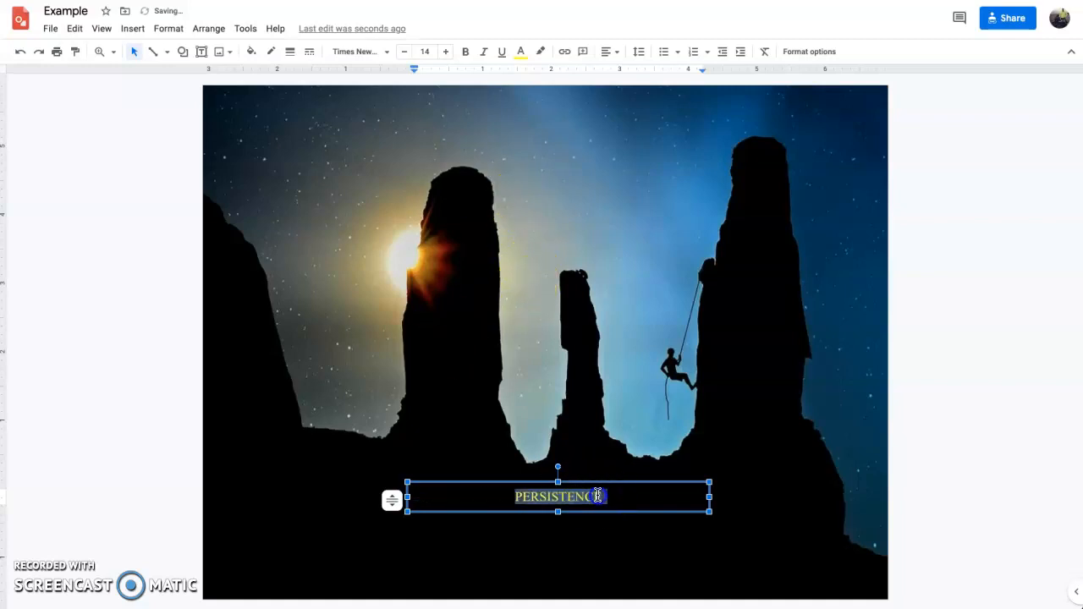
left_click(427, 51)
type("28")
key("Return")
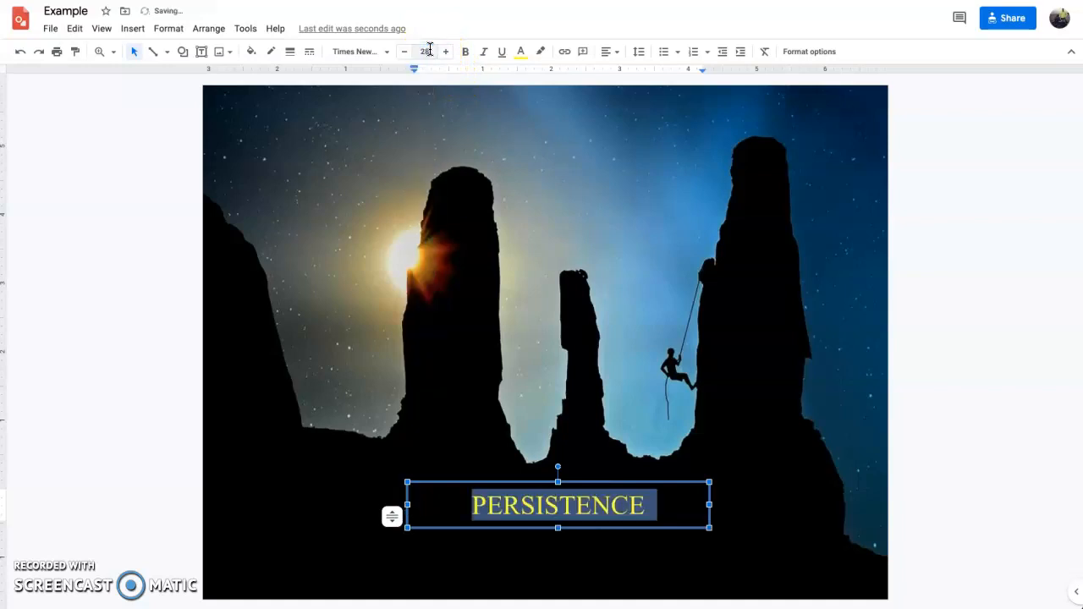
left_click(606, 563)
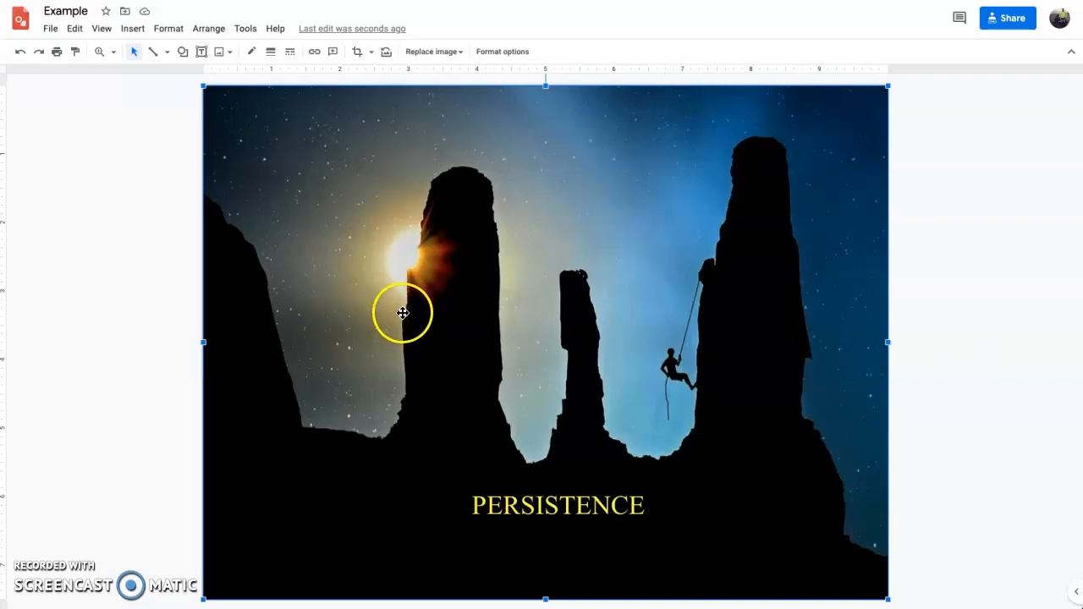
- Add a text box about 5.5 inches wide below PERSISTENCE with the white text "You'll never know if you never reach for it."
left_click(201, 50)
mouse_move(365, 527)
left_mouse_down()
mouse_move(740, 573)
mouse_move(745, 557)
left_mouse_up()
left_click(586, 545)
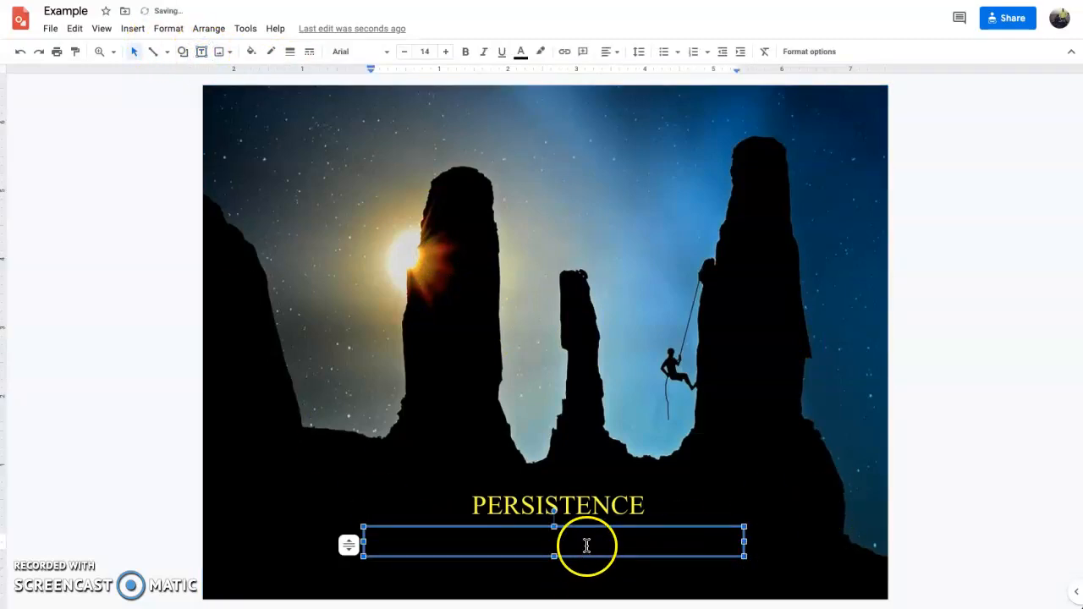
left_click(586, 540)
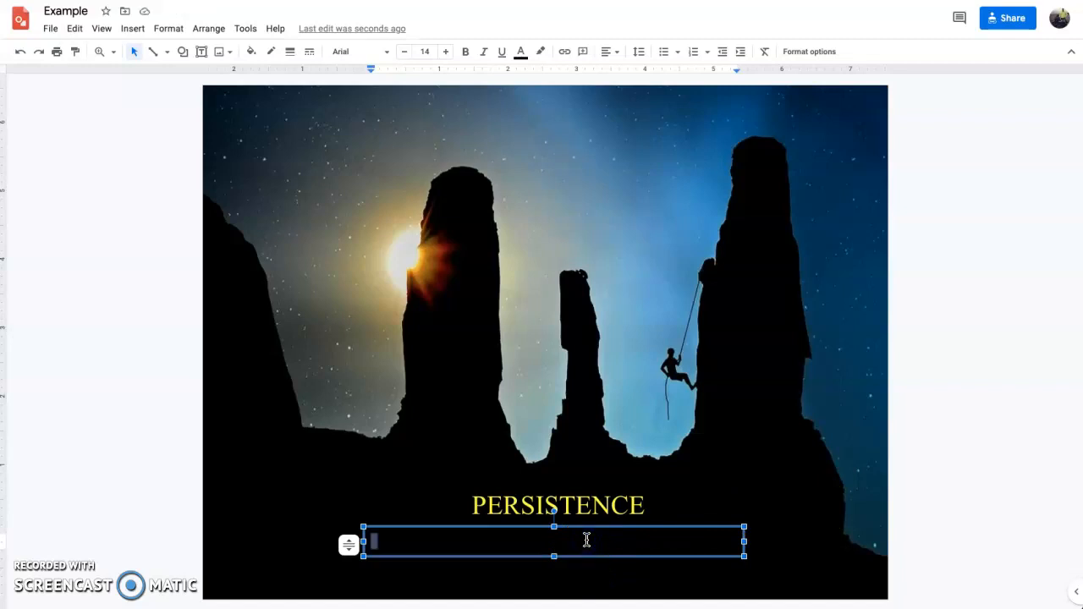
left_click(521, 53)
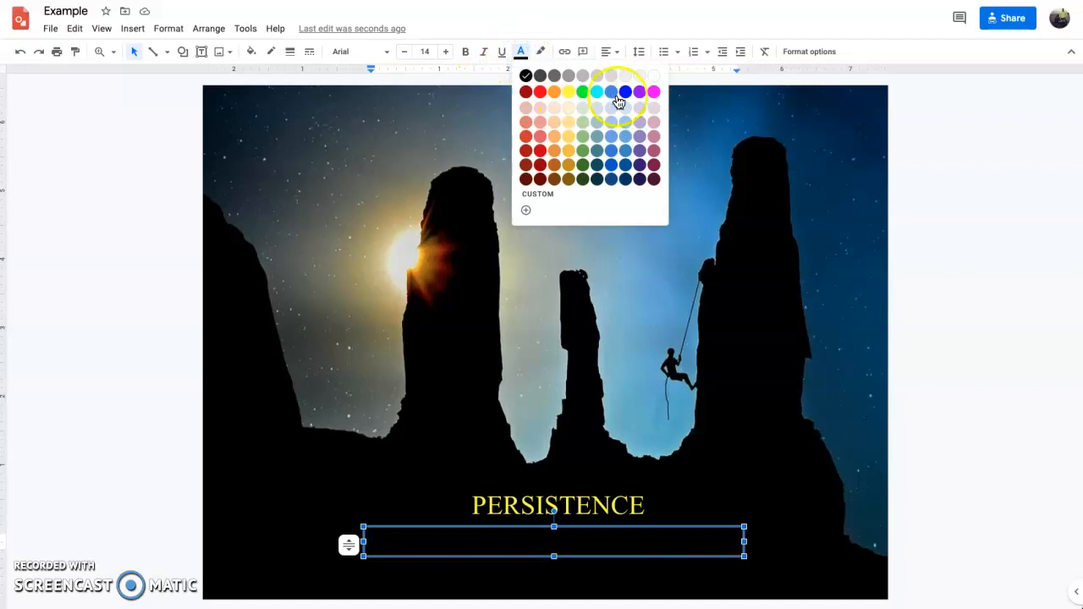
left_click(652, 77)
type("YOU")
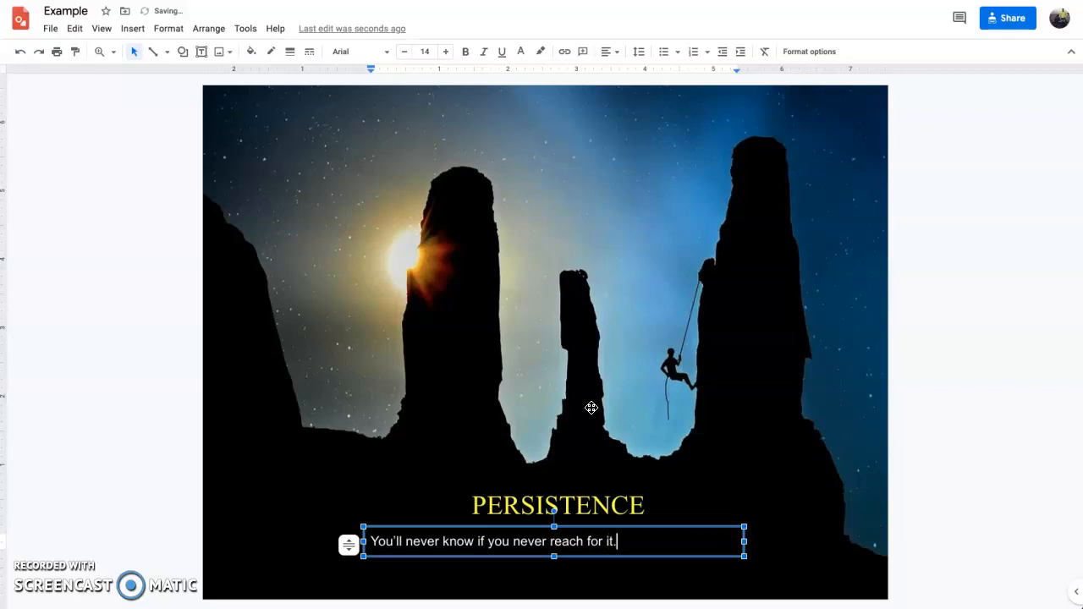
- Centre the quote below PERSISTENCE and format it in the Walter Turncoat font at size 20
key("ctrl+shift+e")
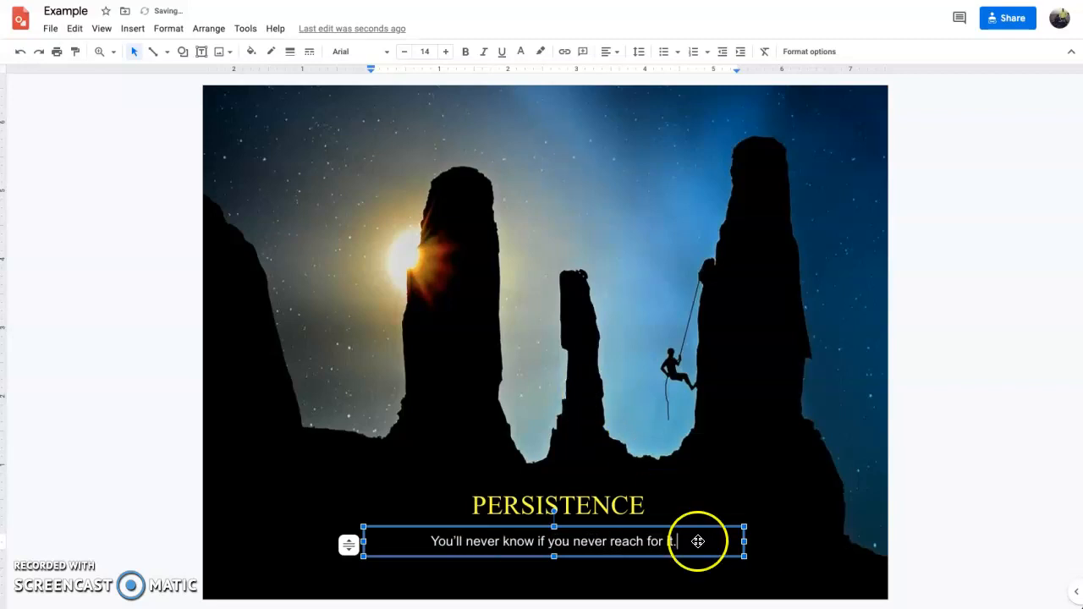
left_click_drag(691, 542, 428, 545)
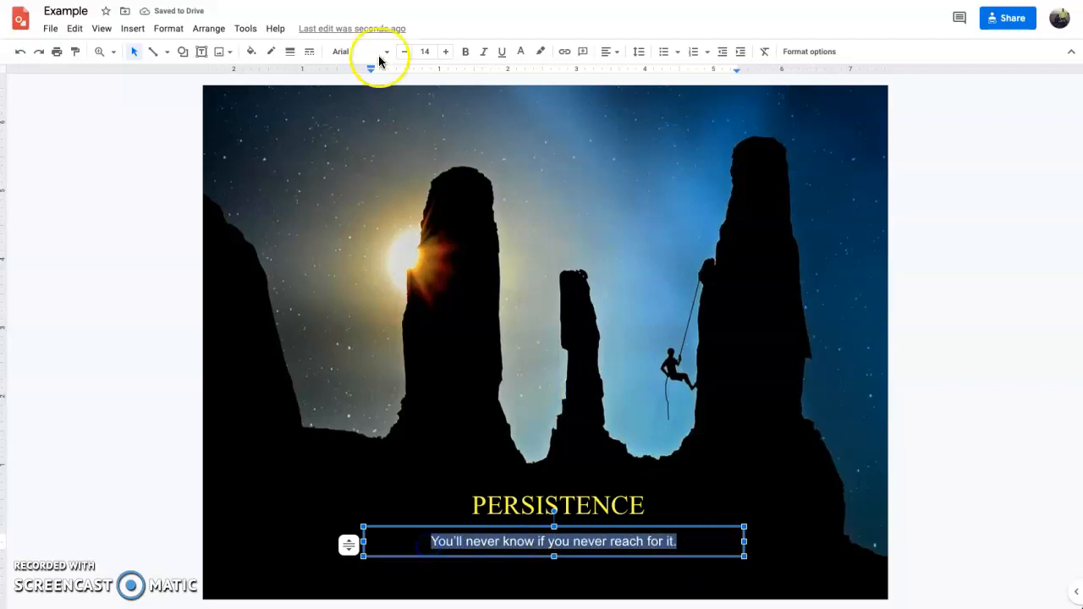
left_click(375, 51)
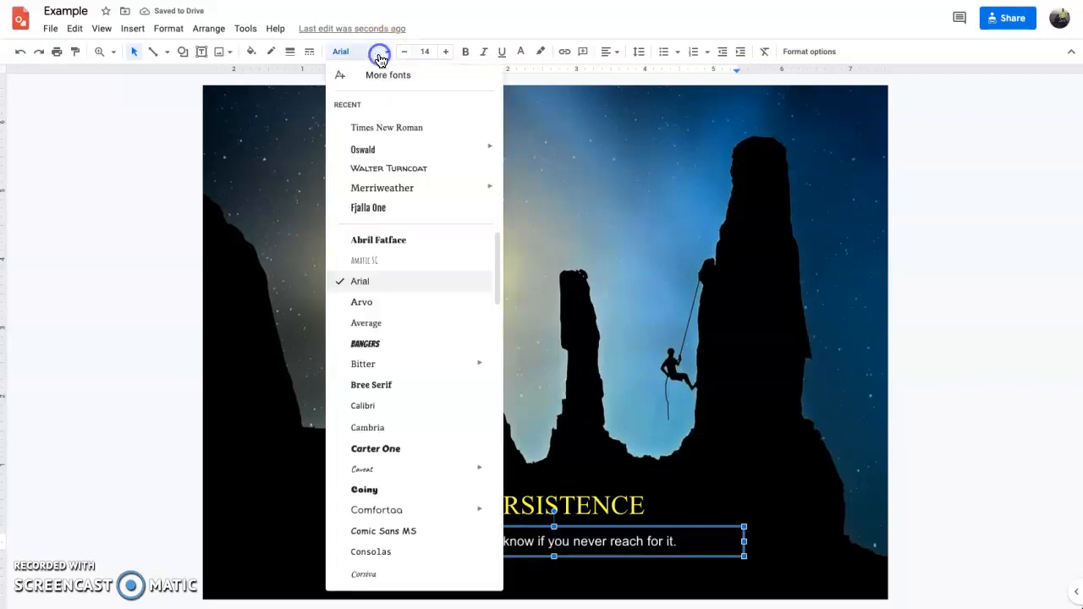
left_click(399, 169)
left_click(435, 55)
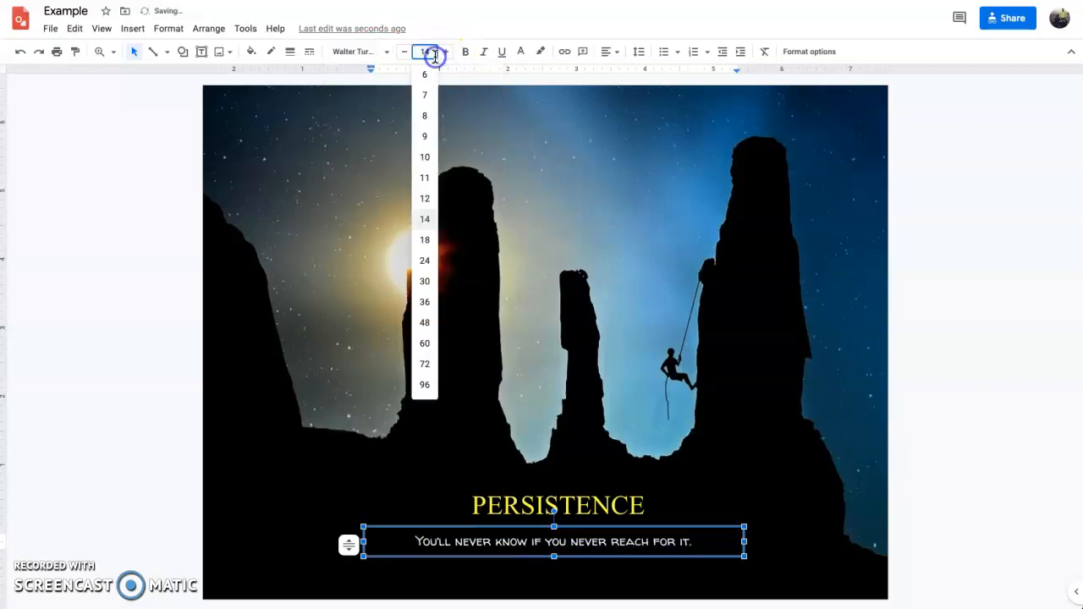
type("20")
key("Return")
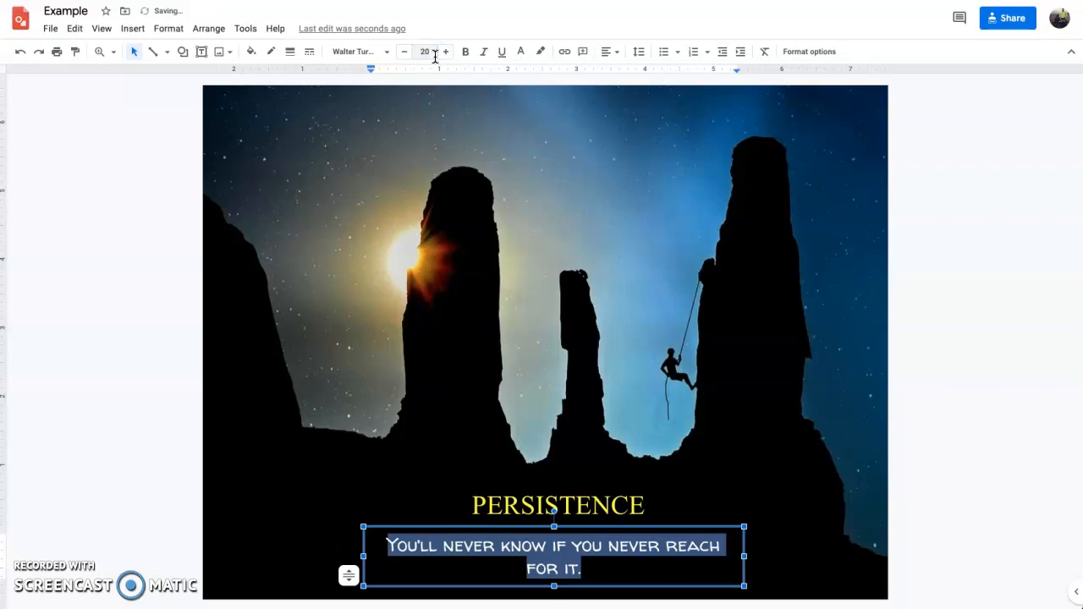
- Widen the quote's text box so the quote fits on one line, and centre the box under PERSISTENCE
left_click(350, 556)
left_click_drag(351, 555, 308, 555)
left_click_drag(568, 527, 600, 528)
left_click(582, 506)
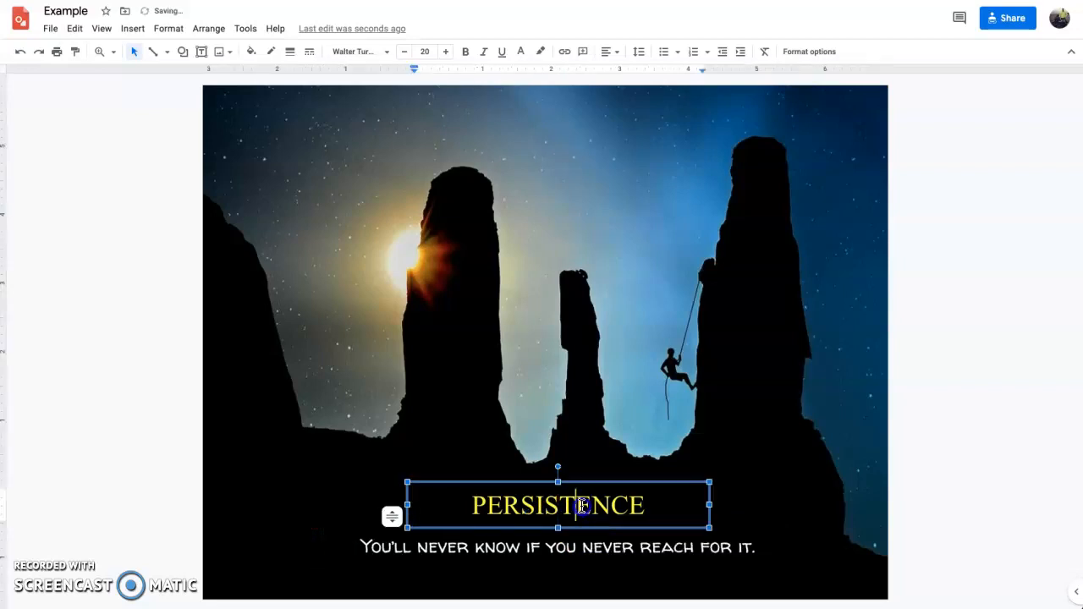
left_click(583, 483)
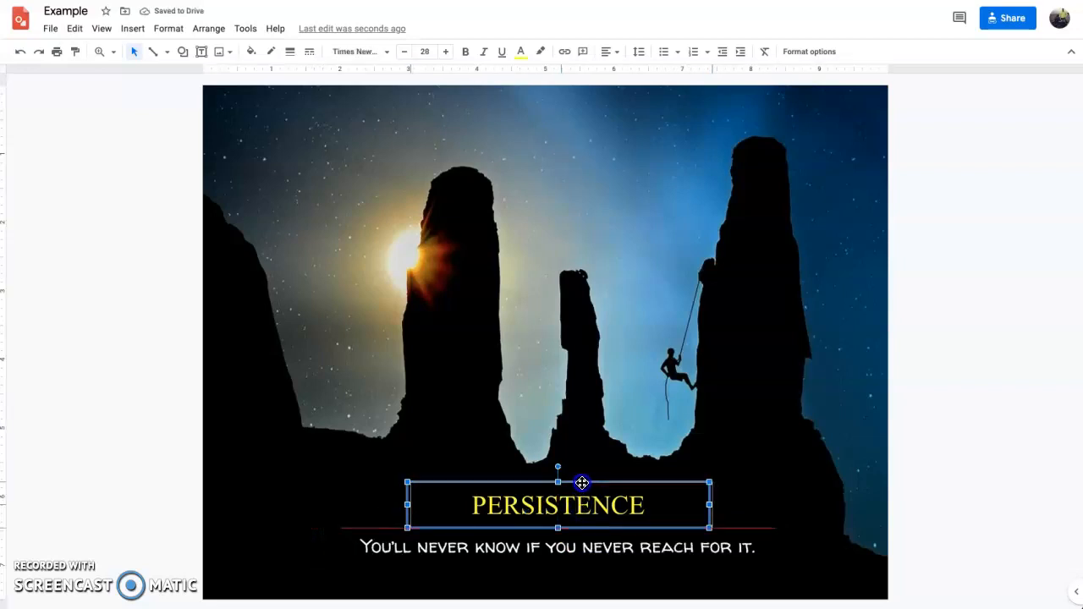
left_click(815, 551)
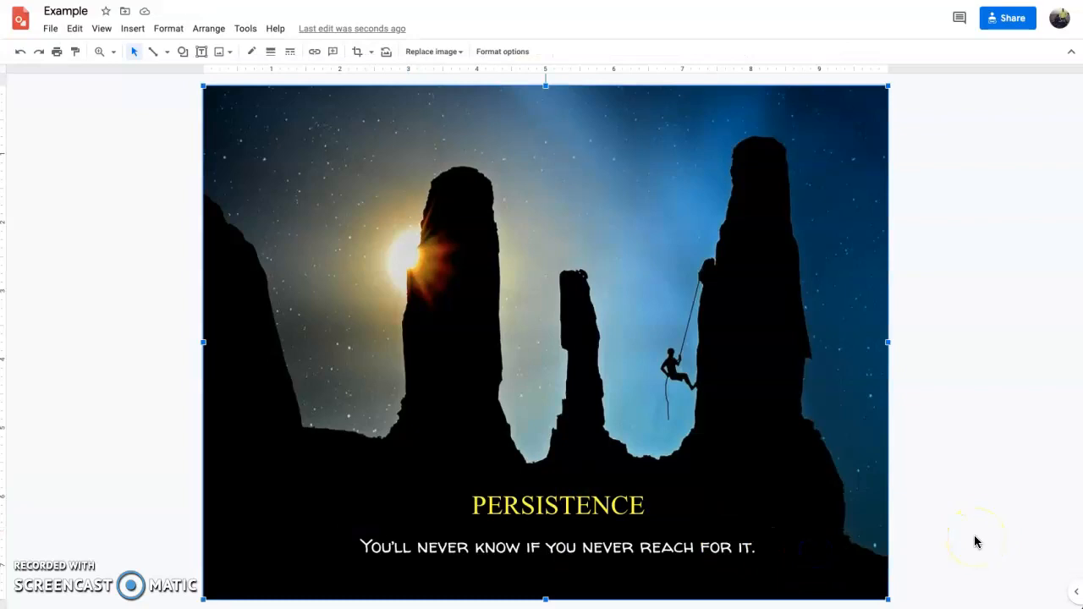
- Examine the file formats available for downloading the drawing, without downloading it
left_click(51, 34)
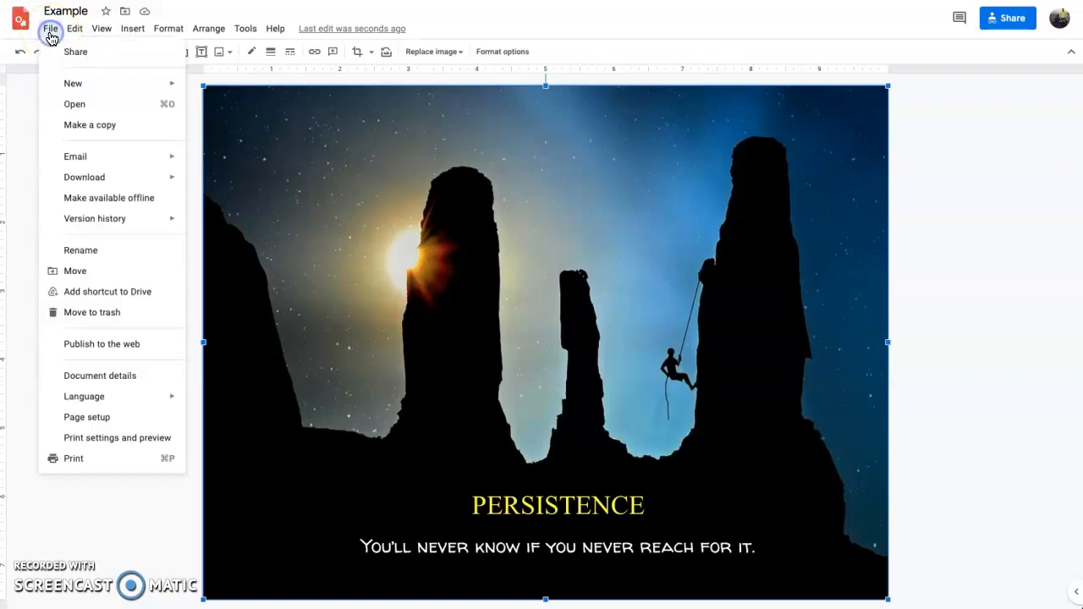
mouse_move(92, 177)
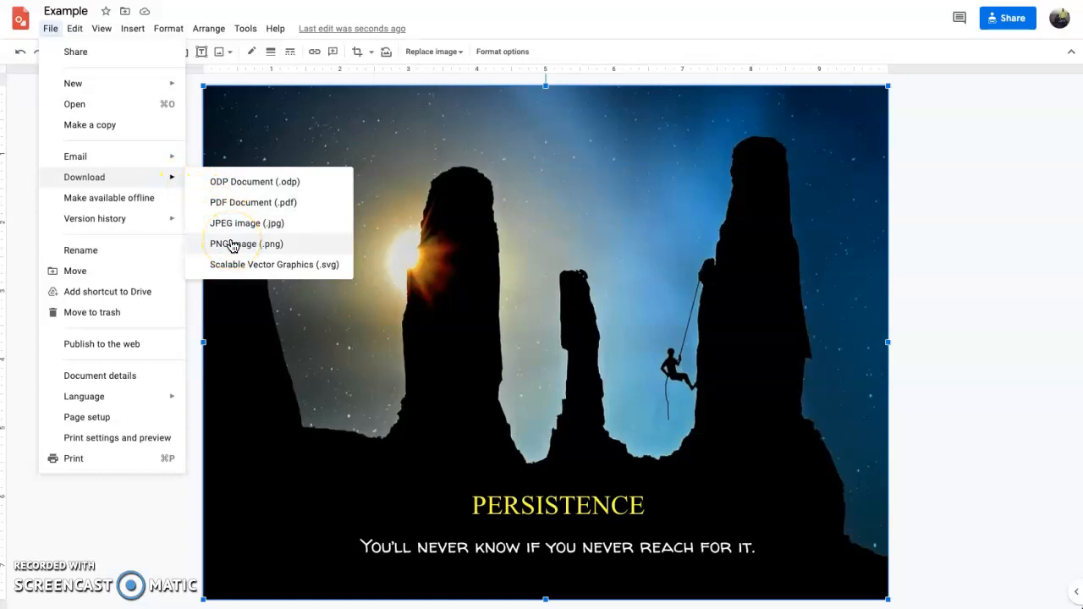
left_click(940, 224)
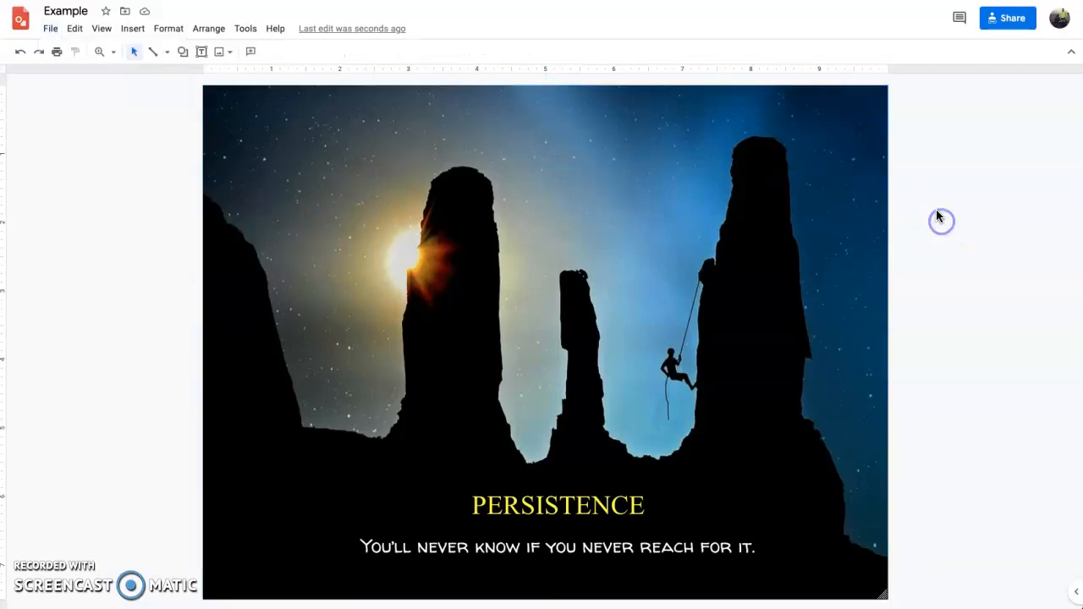
- Copy the drawing's link from the sharing settings and close them without adding people
left_click(998, 20)
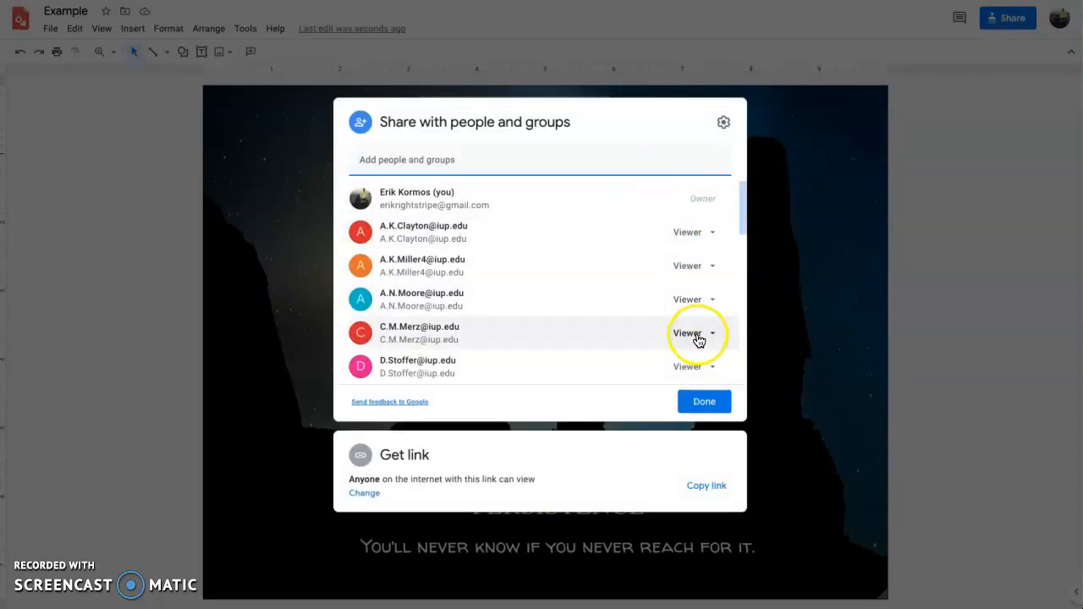
left_click(595, 164)
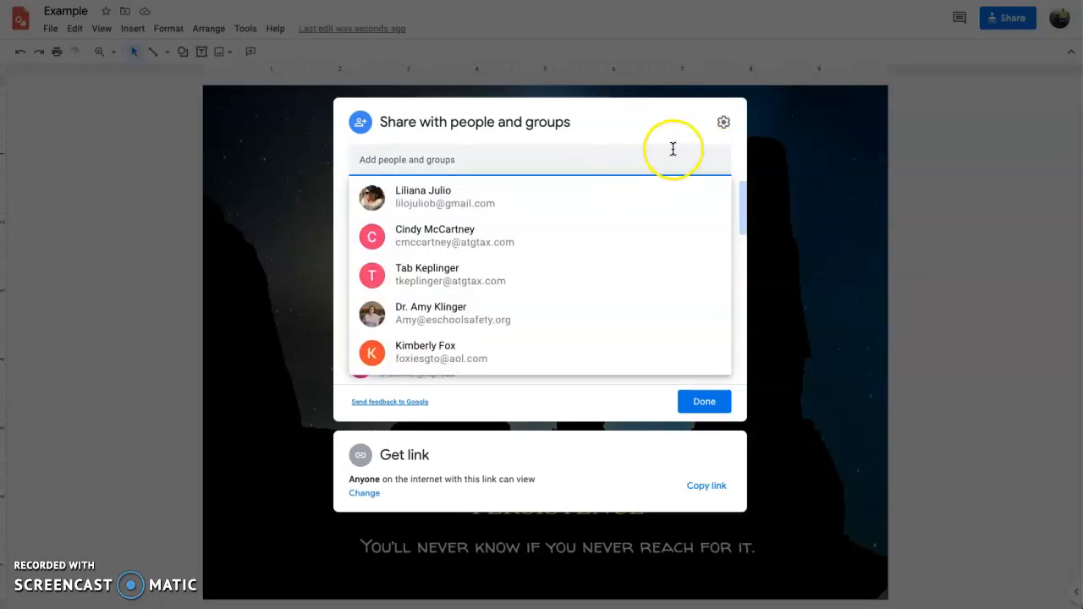
left_click(708, 485)
left_click(724, 490)
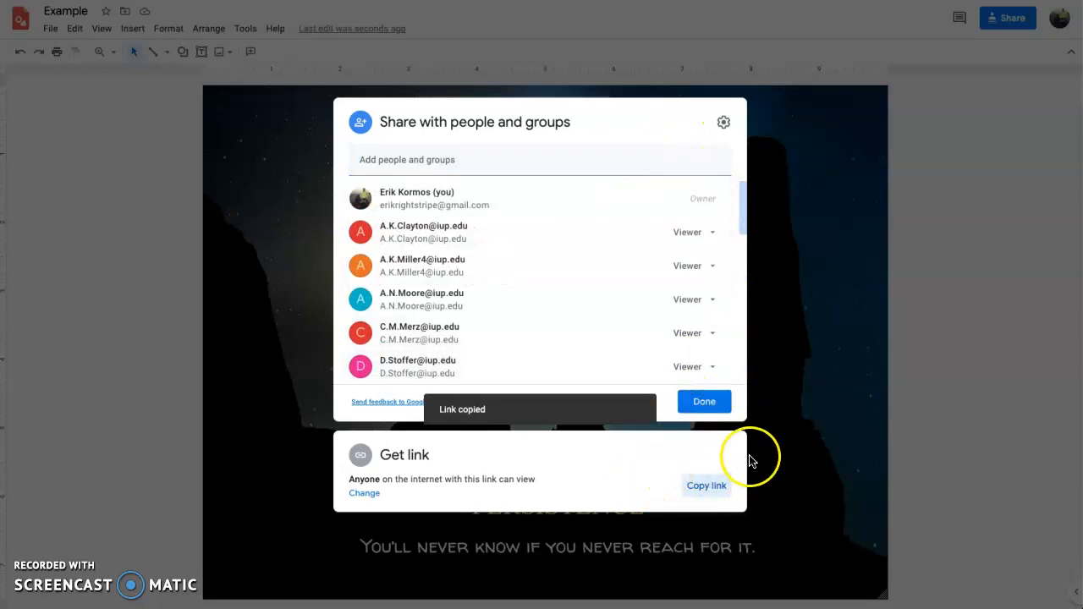
left_click(835, 270)
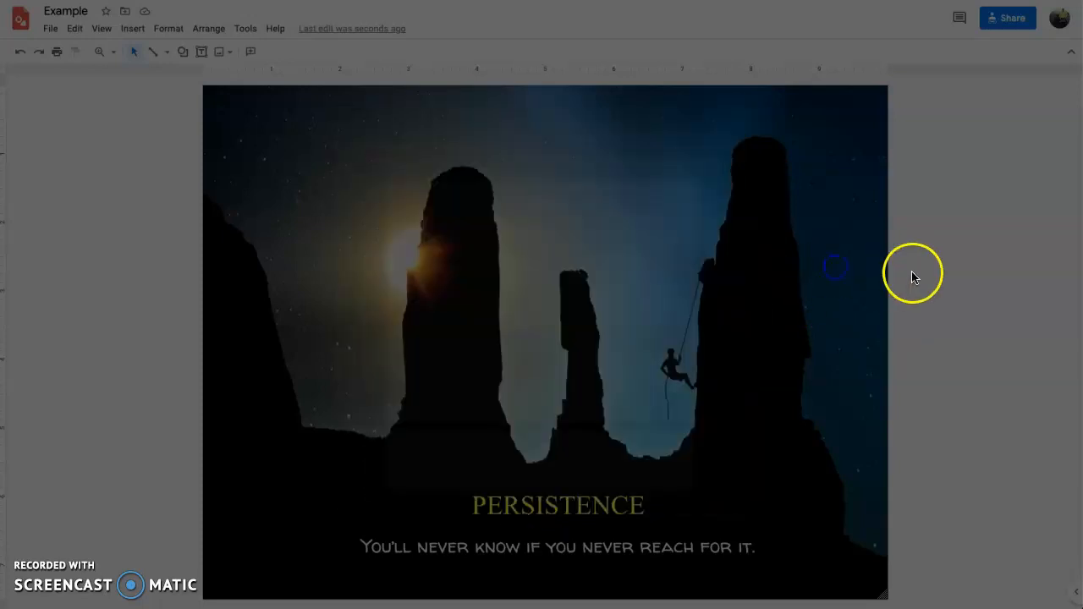